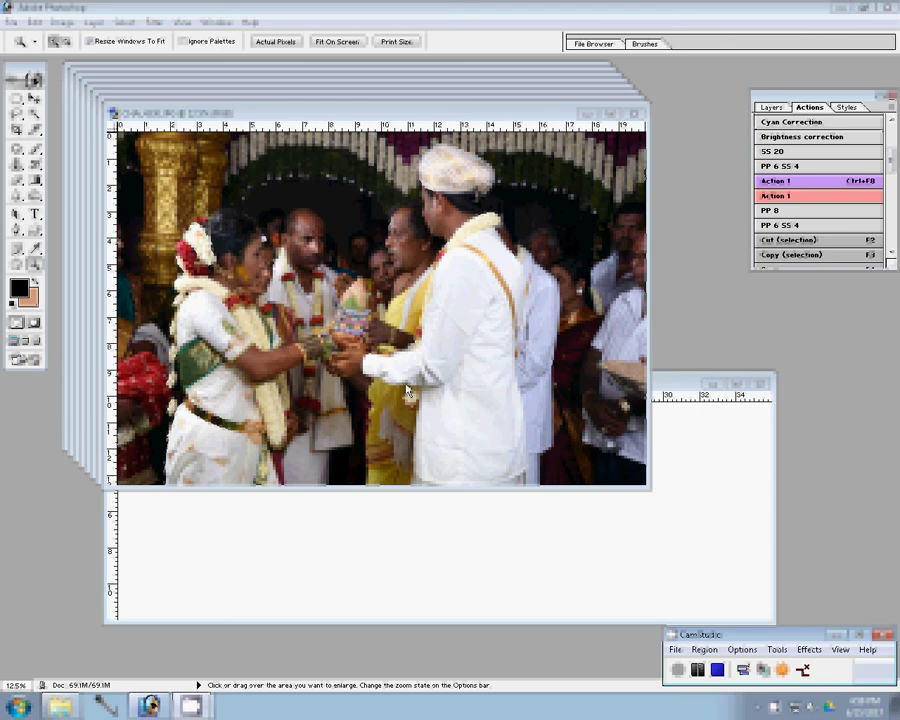
Resize the first wedding photo, drop it at the layout's lower right, and close it unsaved.
click(62, 21)
click(92, 133)
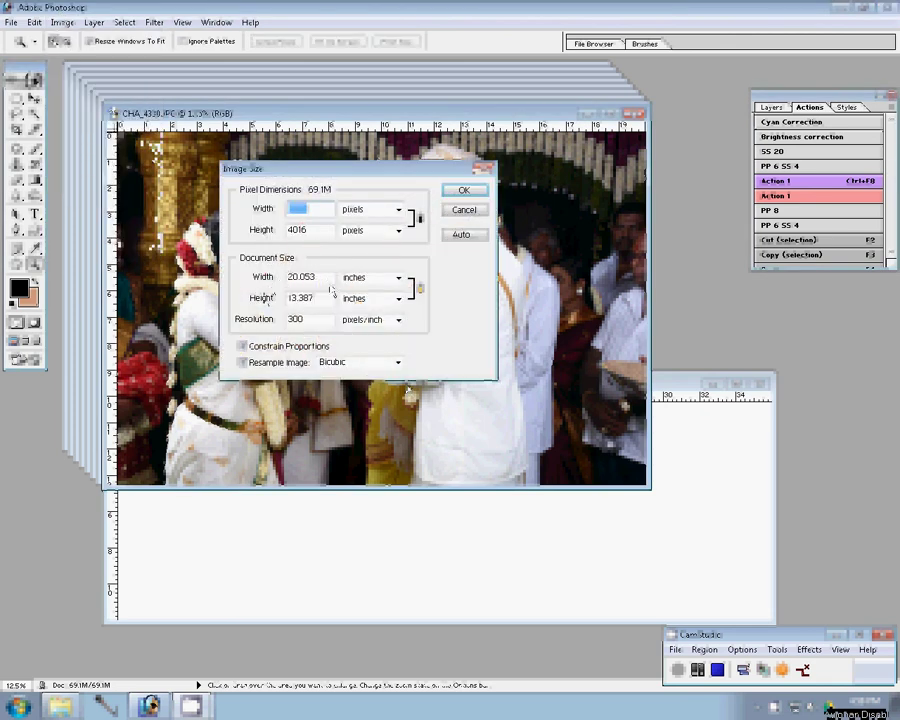
text(1)
click(455, 192)
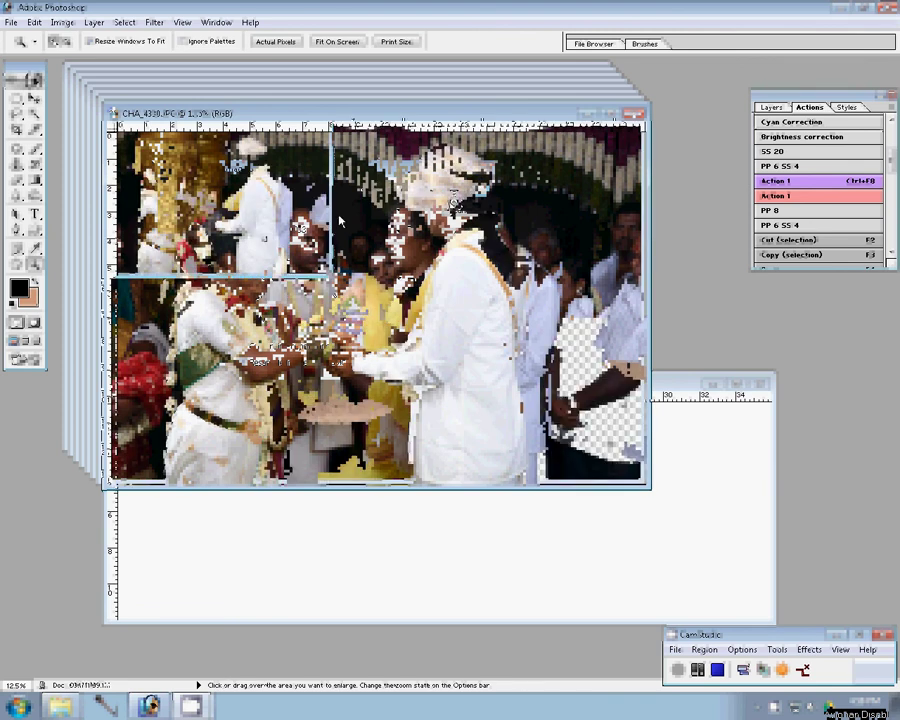
drag(738, 552, 700, 570)
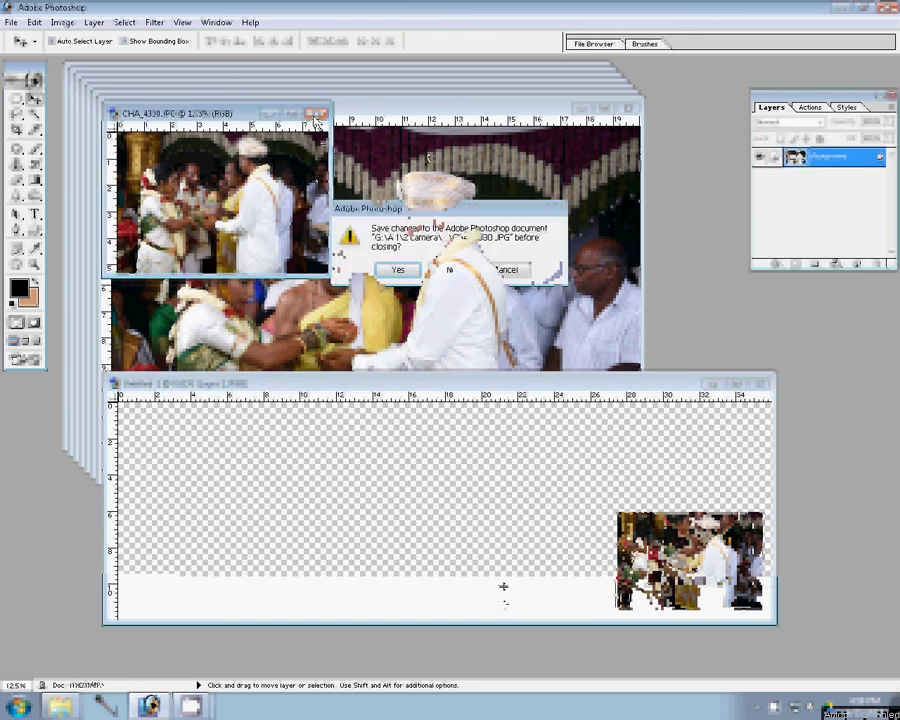
key(n)
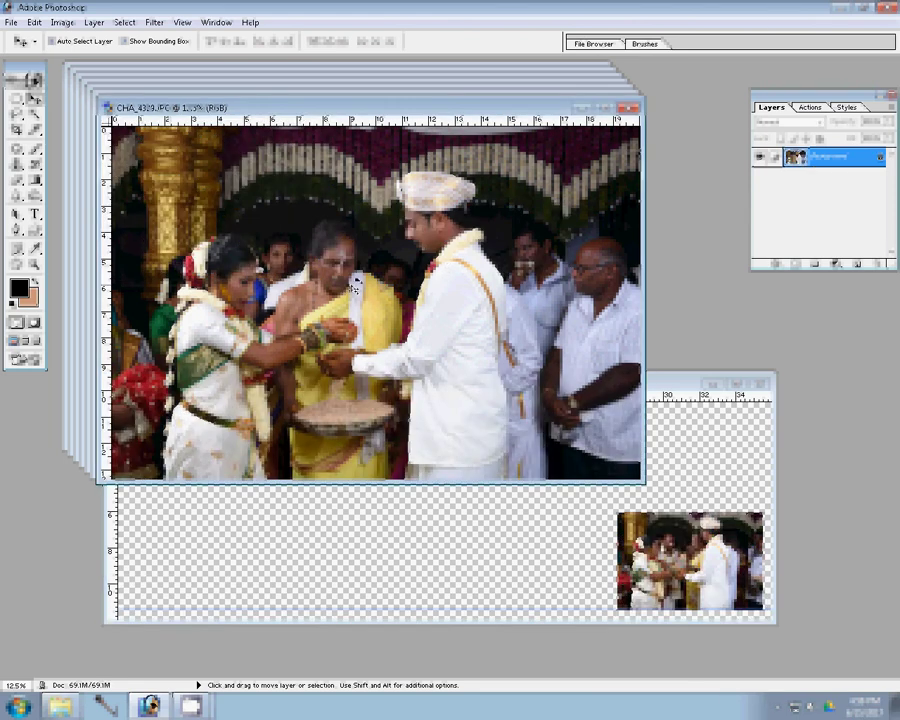
Resize CHA_4329 to an 8-inch width and place it at the layout's top right.
key(ctrl+alt+i)
double_click(303, 277)
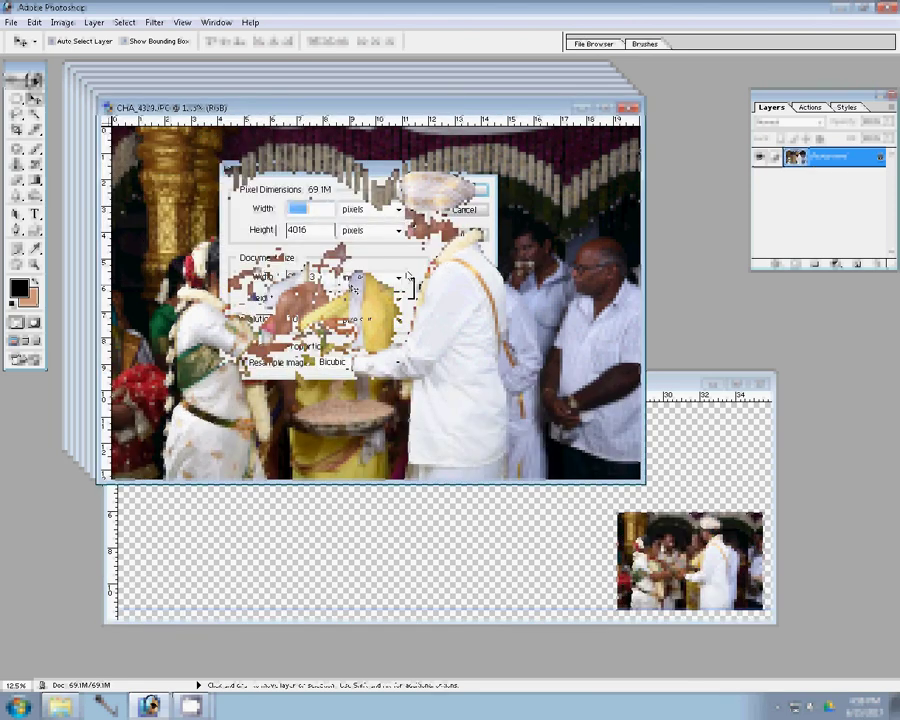
text(8)
key(Return)
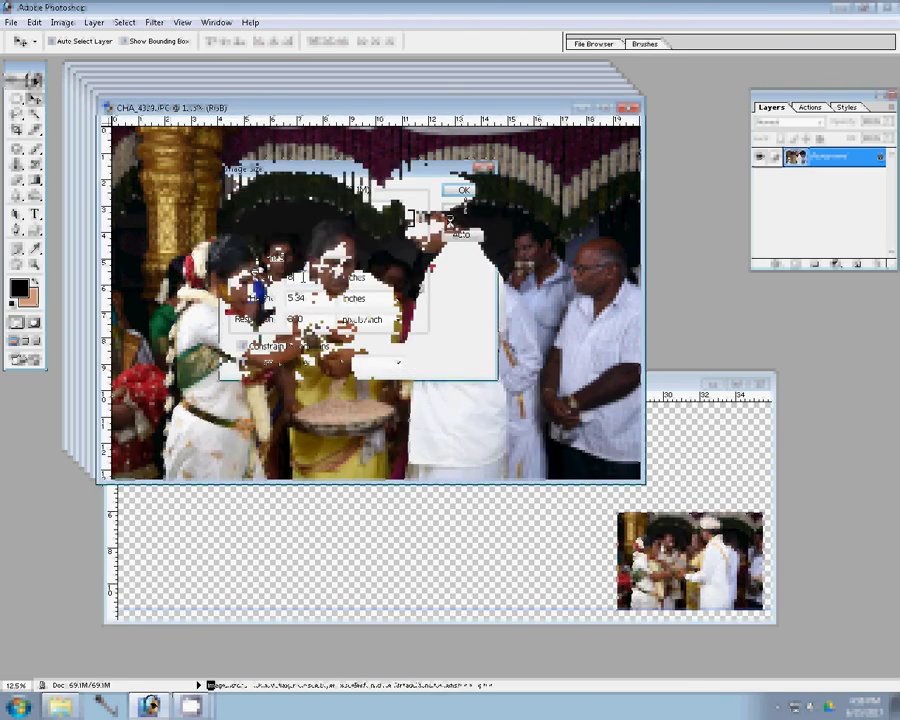
click(654, 459)
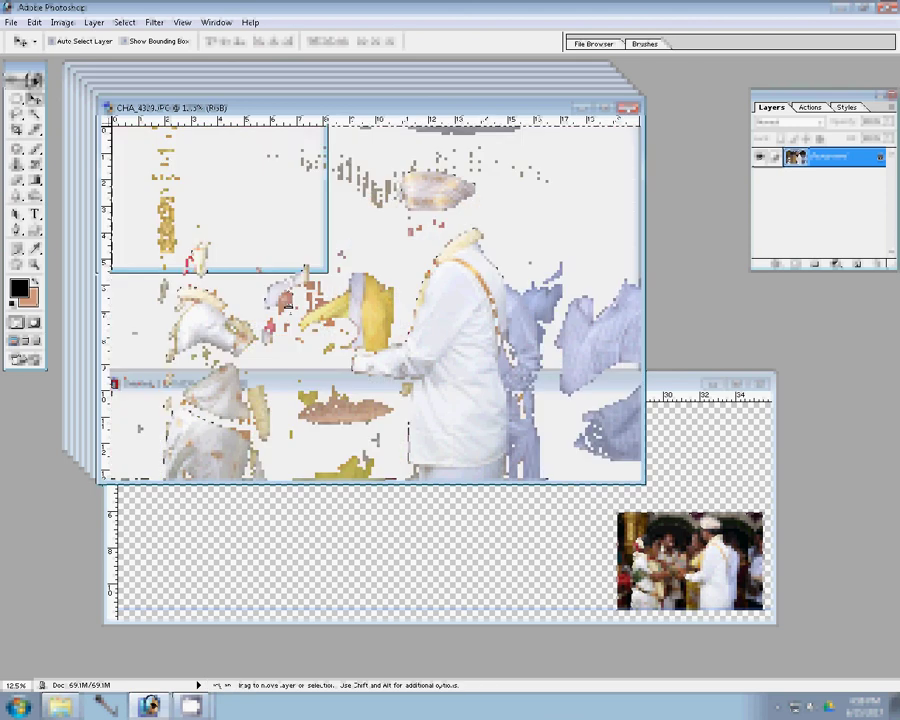
drag(654, 459, 705, 452)
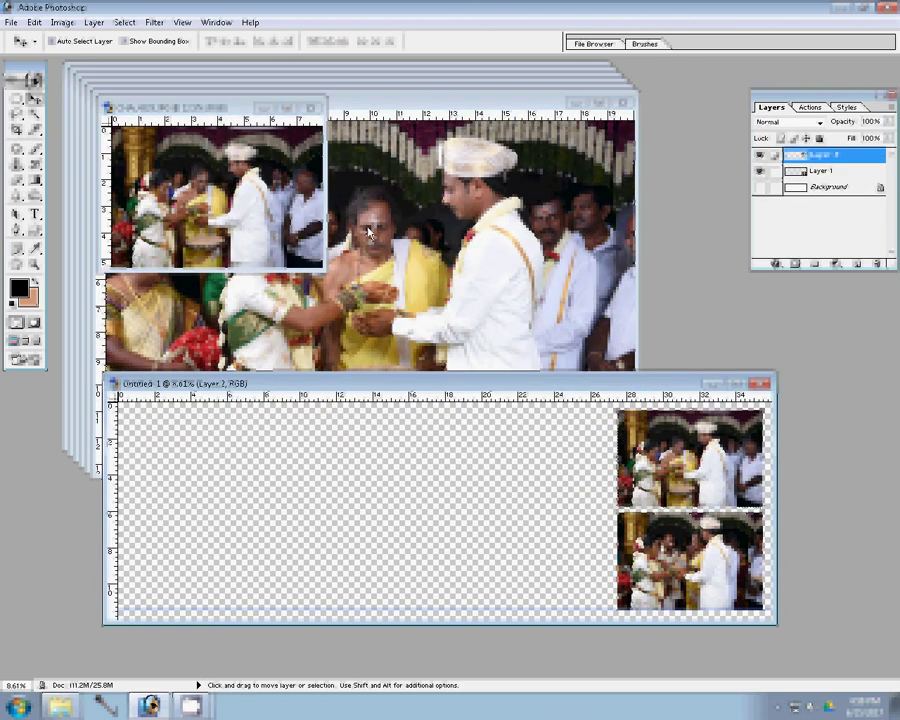
Resize CHA_4327, place it beside the top-right photo, and close the source photos unsaved.
click(300, 108)
click(308, 110)
click(450, 283)
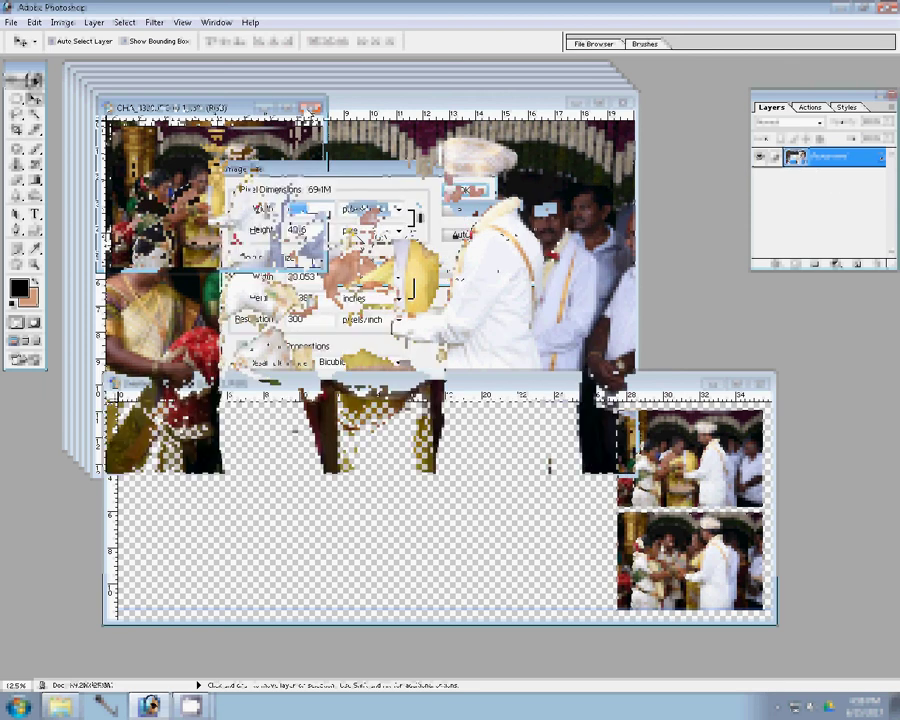
key(Return)
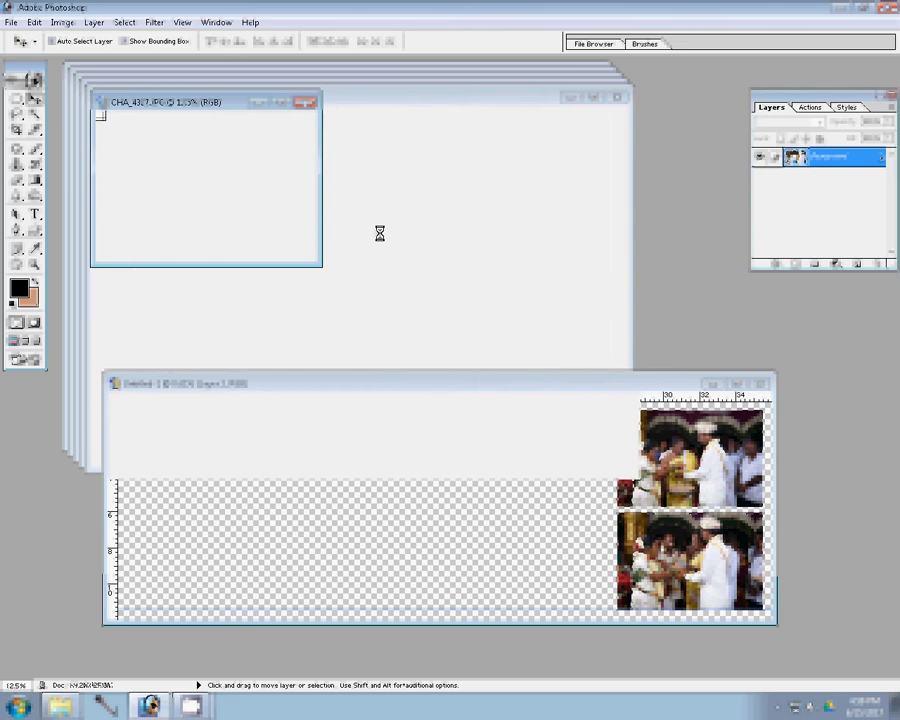
drag(392, 311, 566, 465)
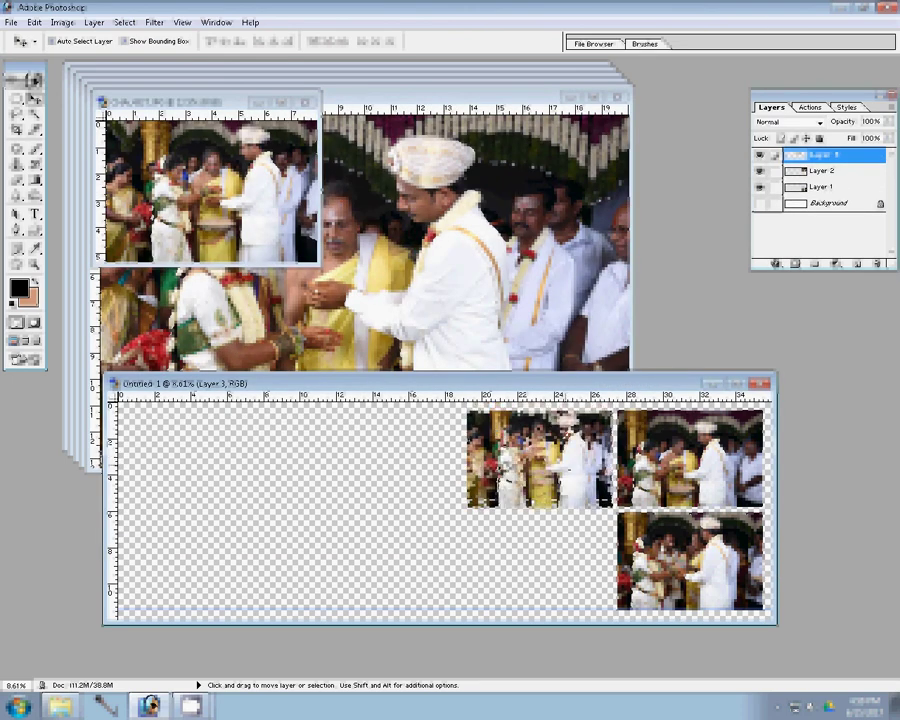
click(310, 102)
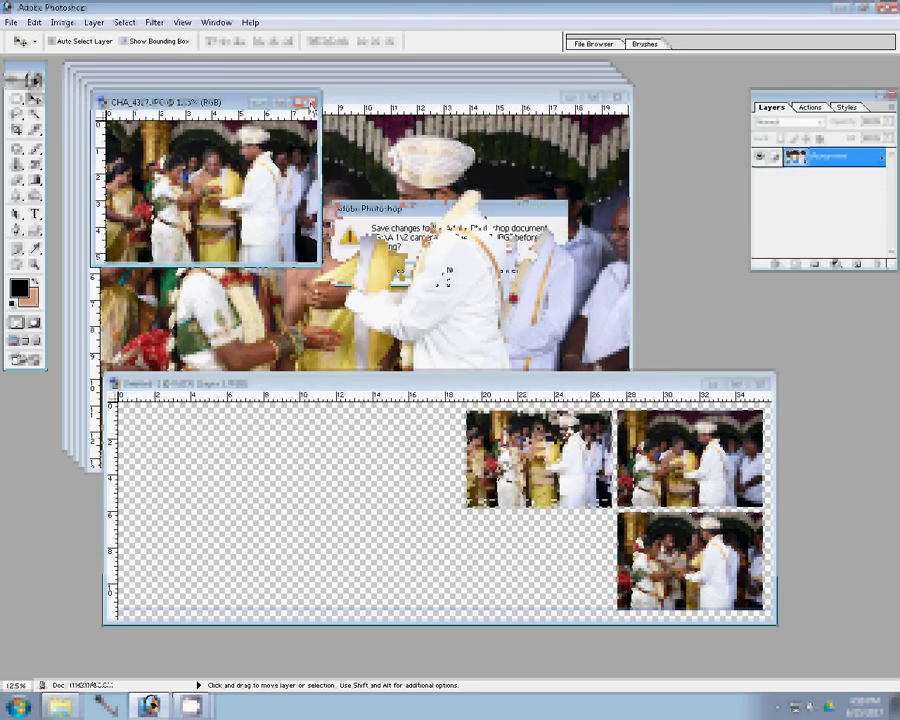
click(446, 272)
Resize the fourth photo (value 20) and drop it into the grid's empty lower-left slot.
key(ctrl+alt+i)
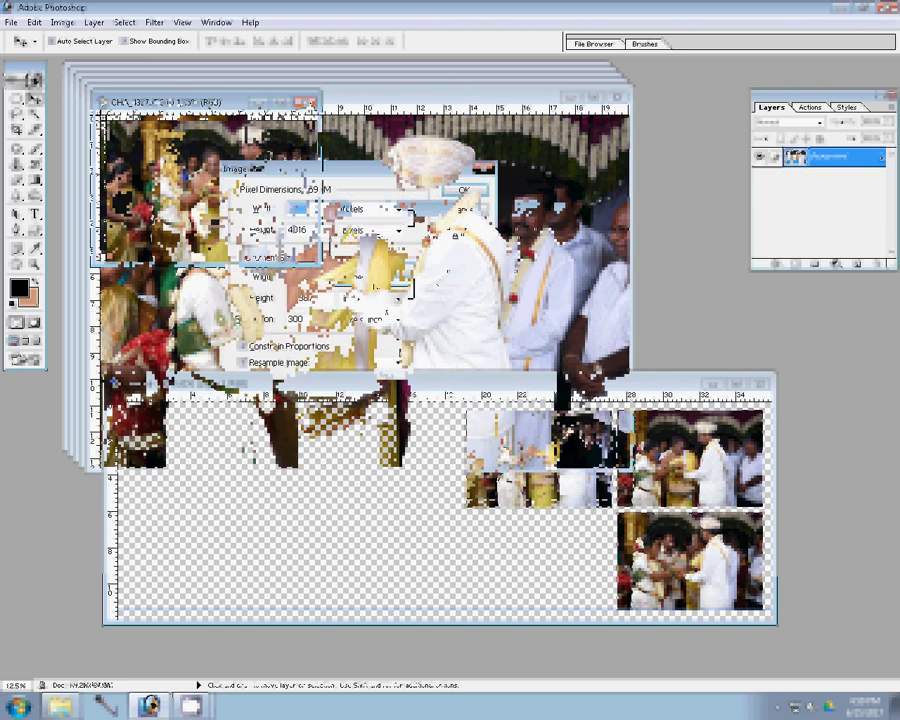
key(Escape)
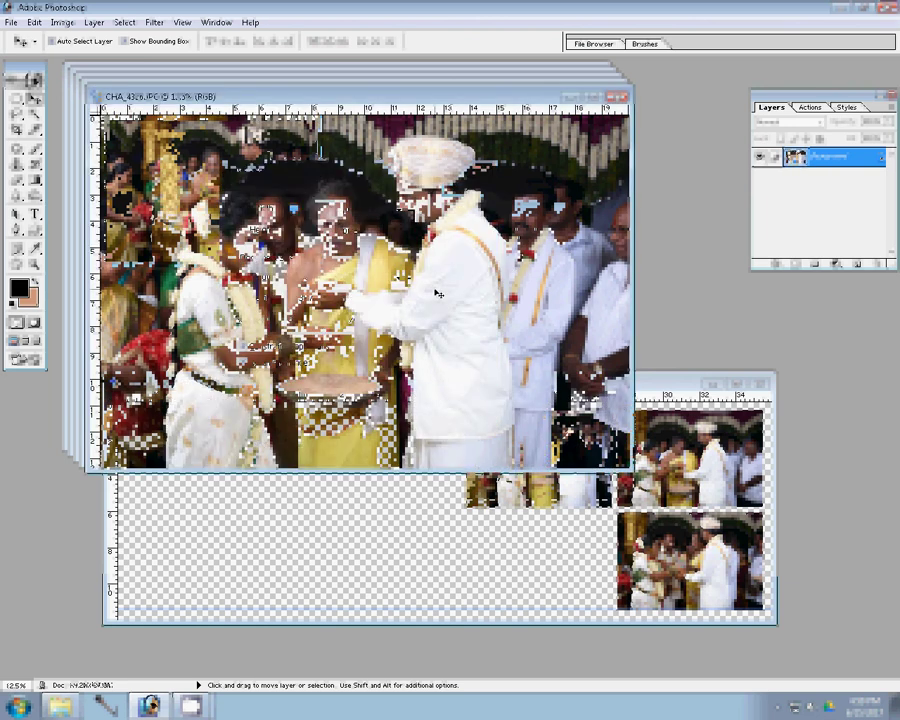
click(478, 537)
key(ctrl+Tab)
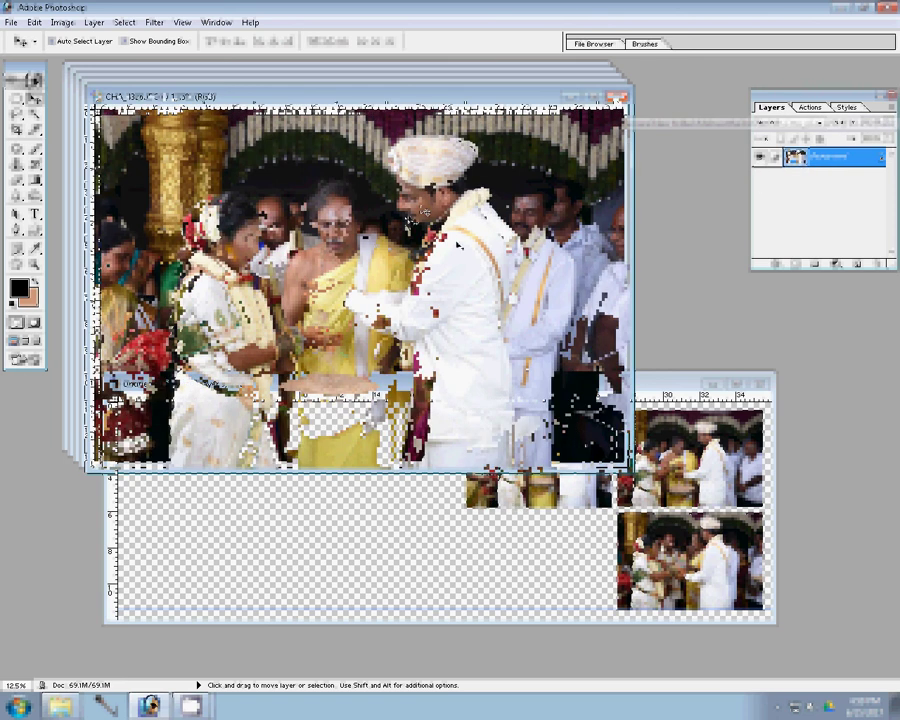
key(ctrl+alt+i)
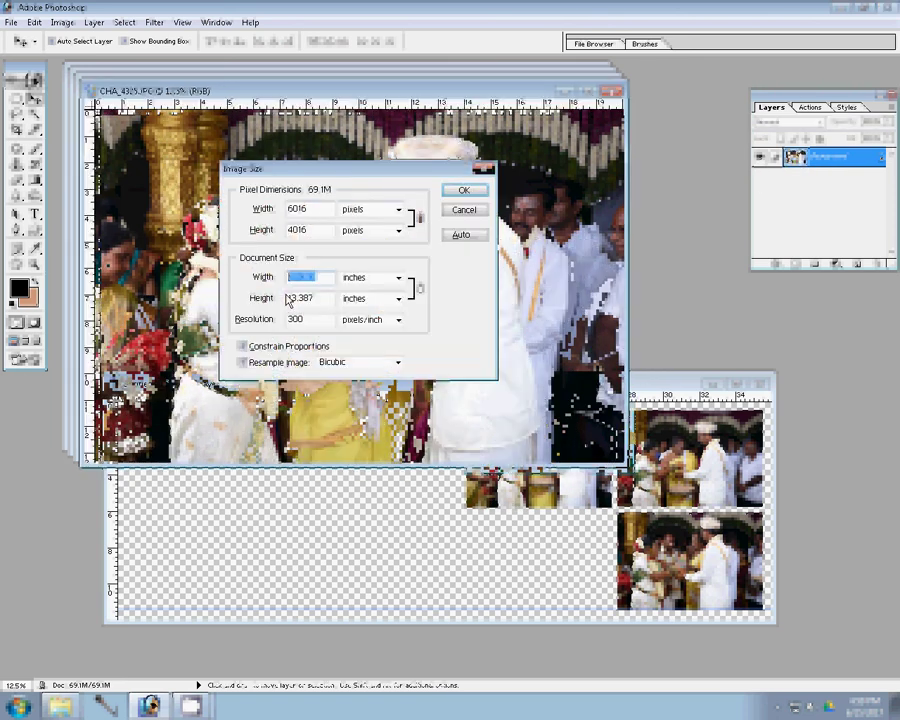
text(20)
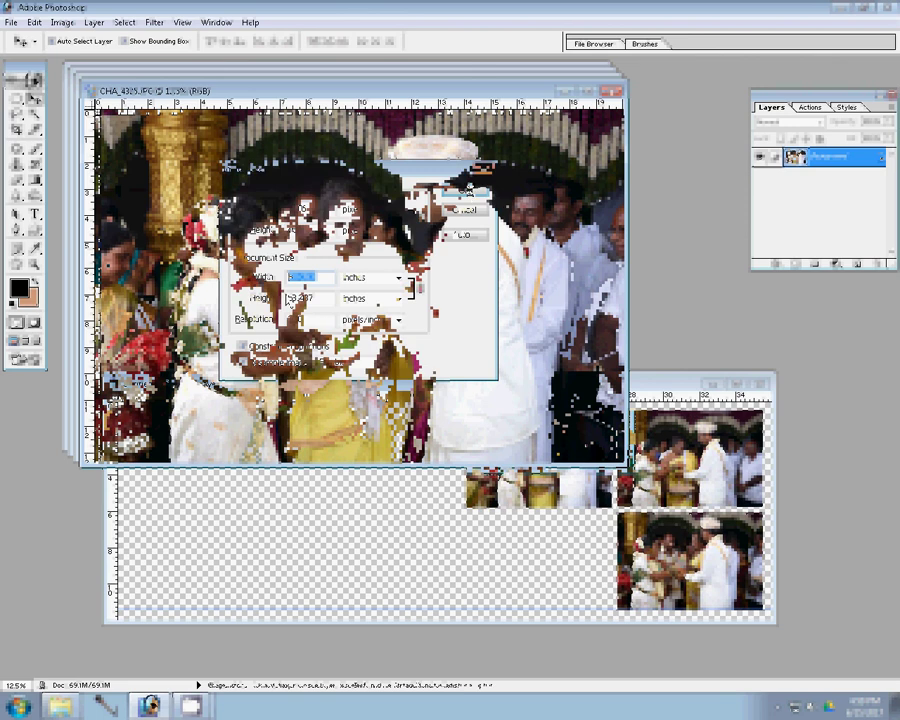
click(466, 190)
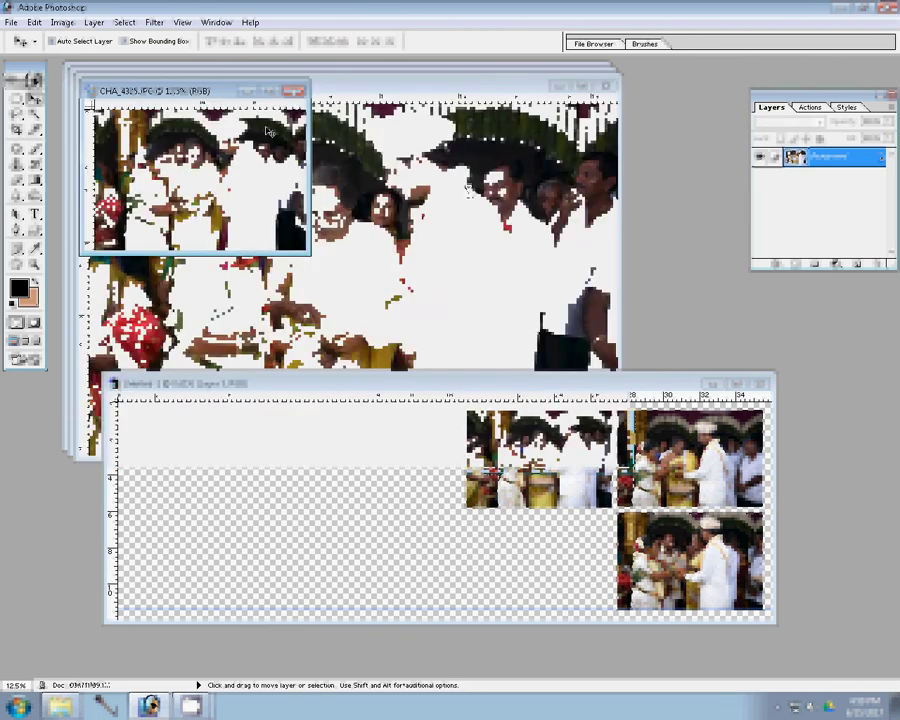
drag(568, 480, 563, 580)
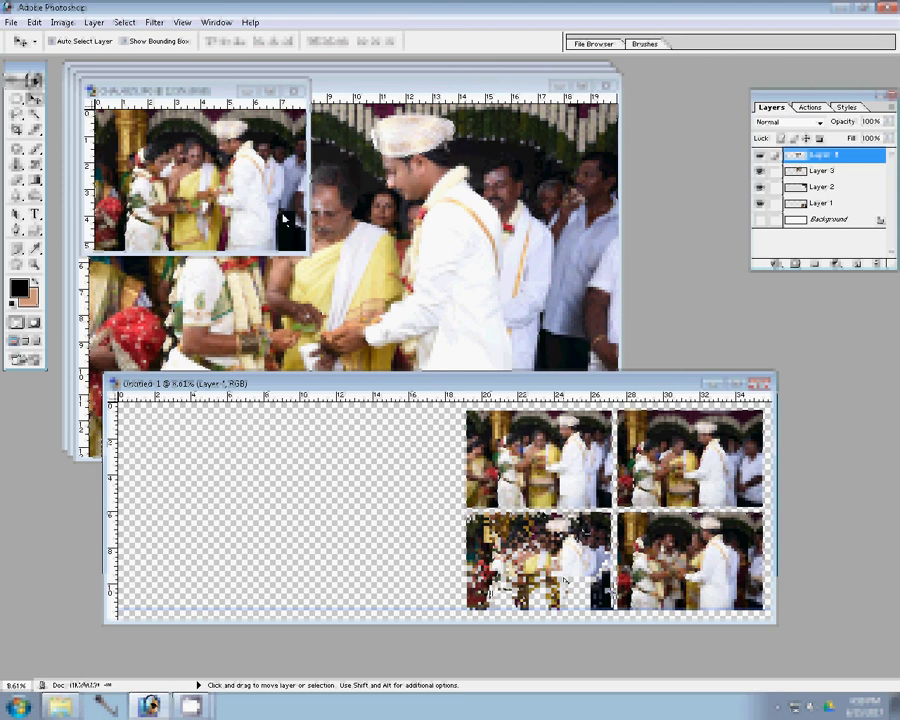
Resize CHA_4312 for the layout's left end and close the finished source photos unsaved.
click(293, 91)
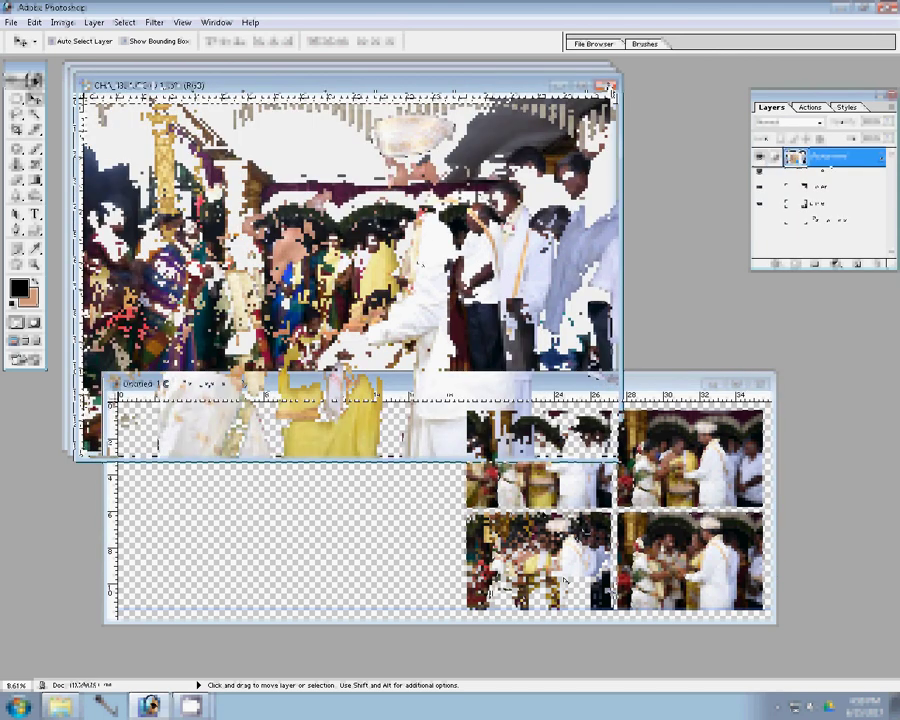
key(ctrl+alt+i)
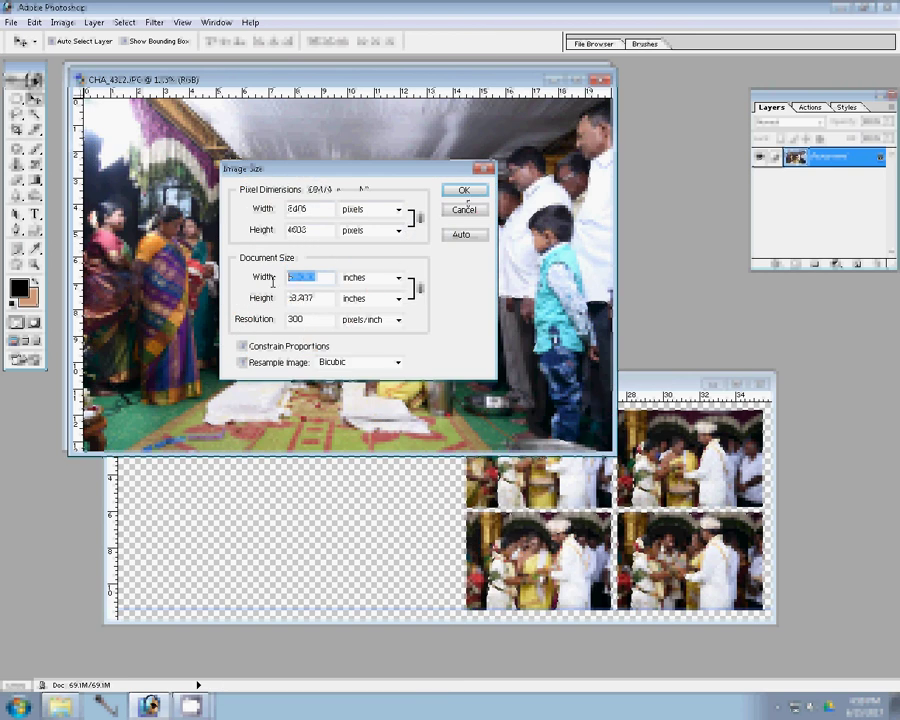
click(463, 190)
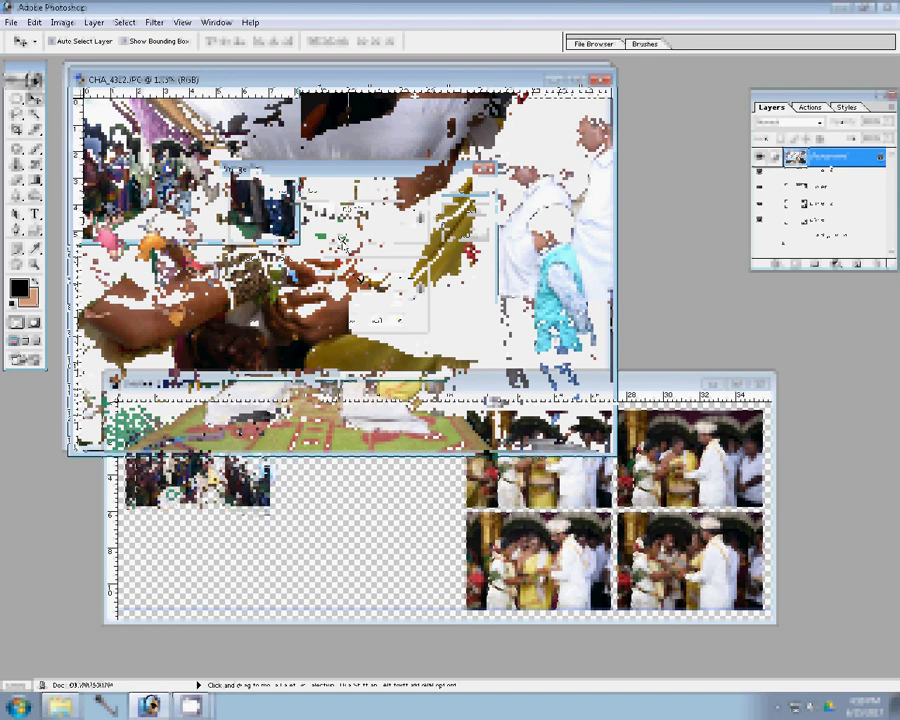
key(ctrl+w)
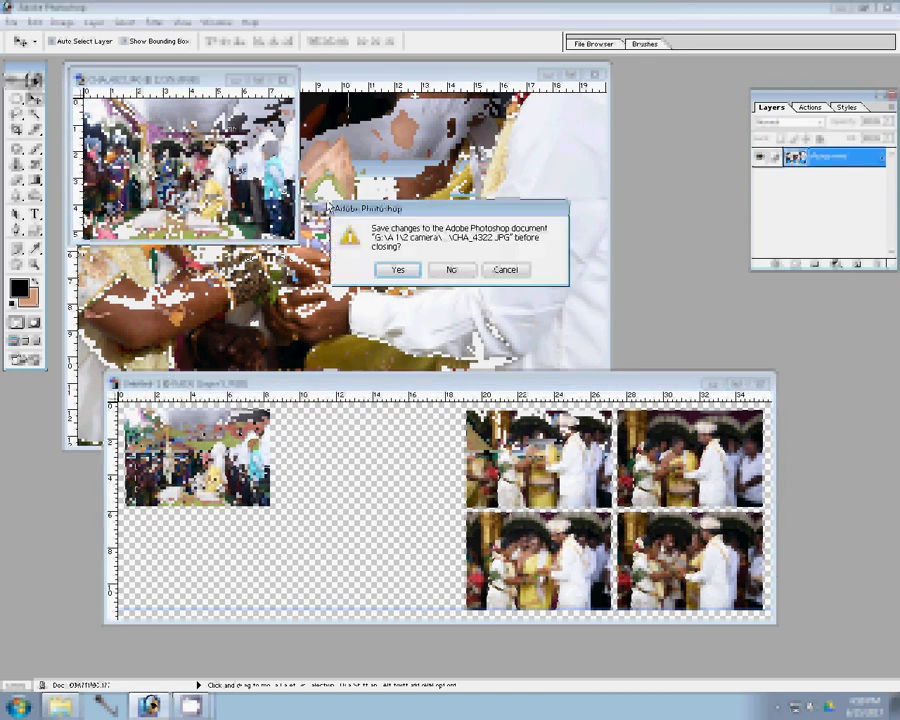
click(455, 269)
Resize CHA_4302, place it below the left-end photo, and close remaining photo windows unsaved.
key(ctrl+alt+i)
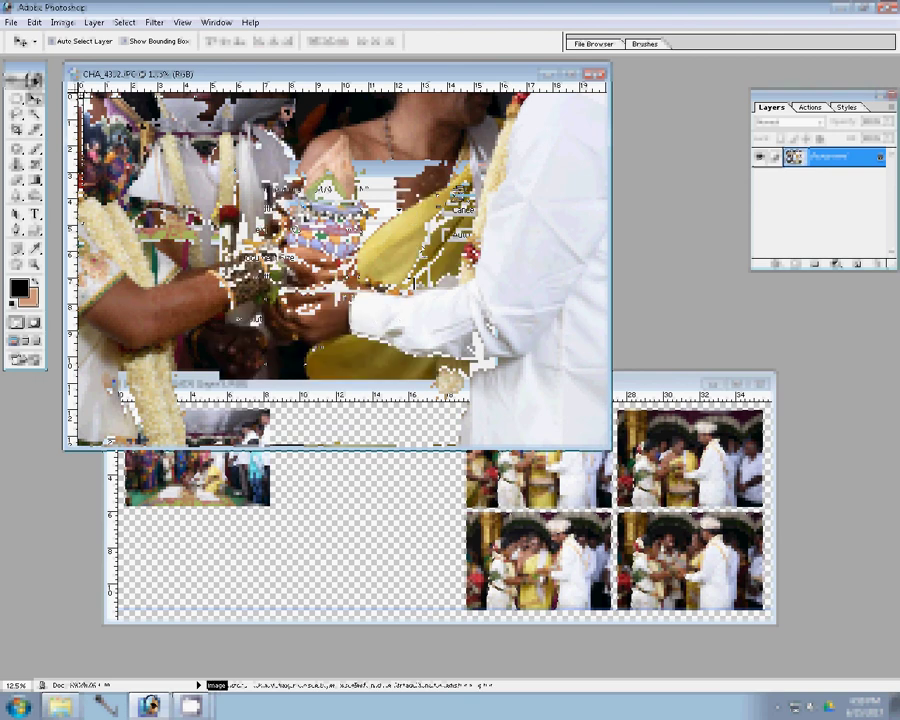
drag(230, 168, 306, 556)
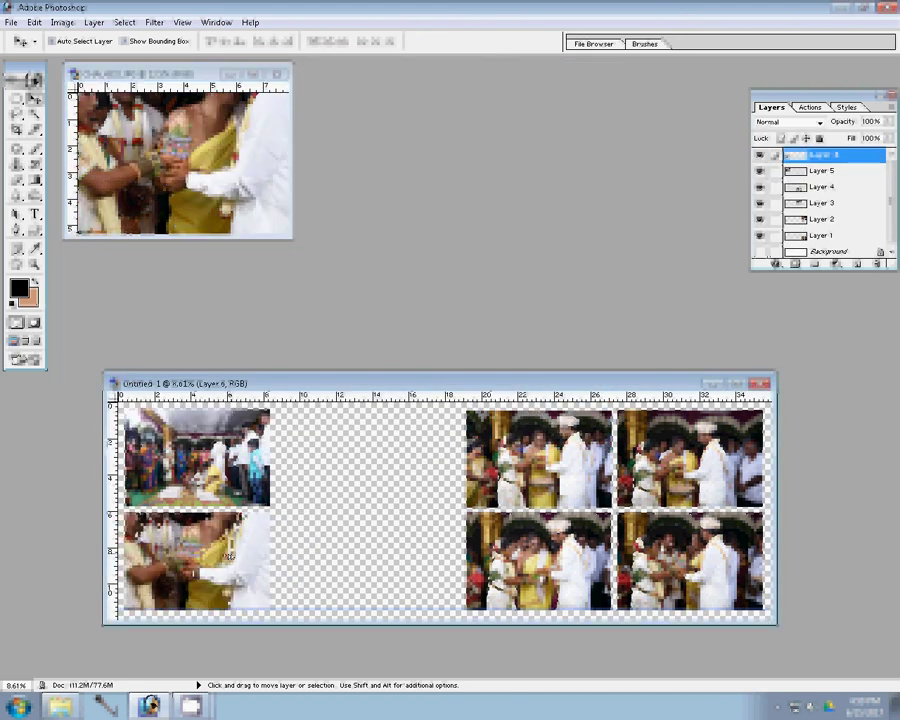
click(180, 73)
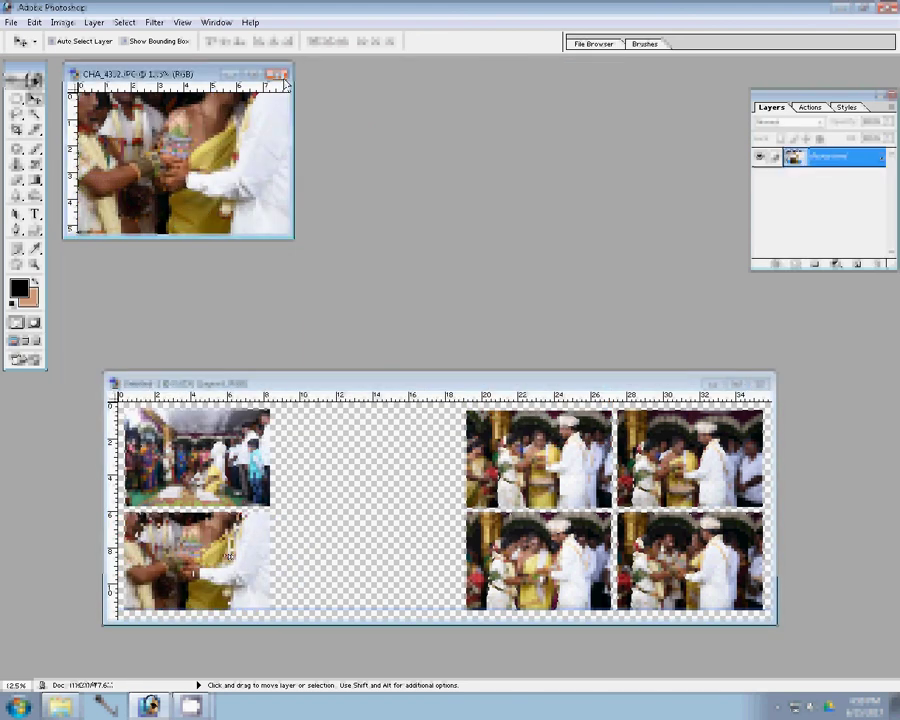
click(283, 73)
click(452, 270)
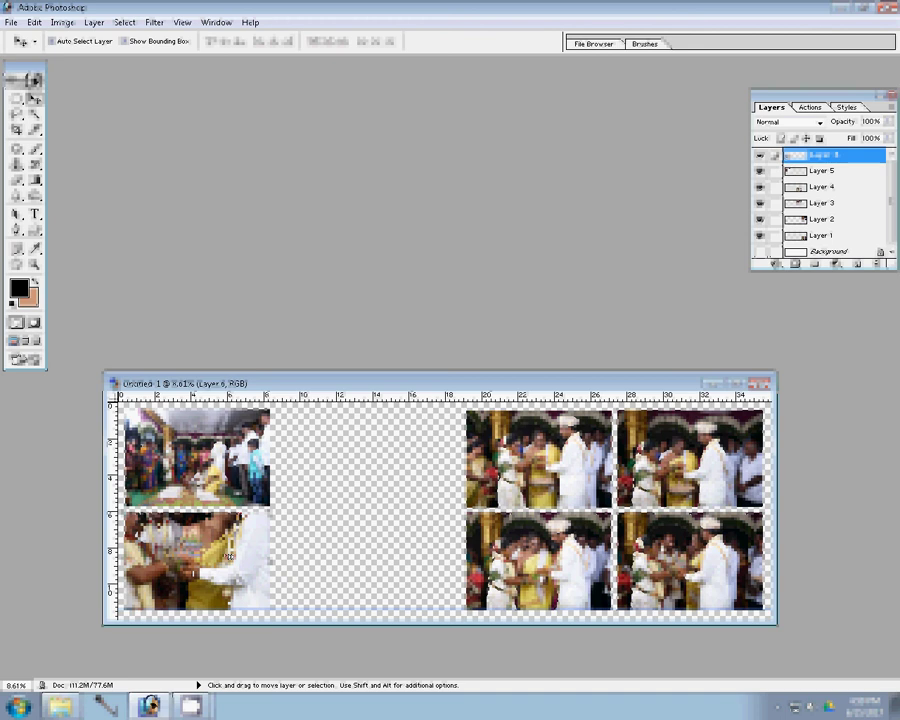
Move the used photos into the Delete folder and open CHA_4335 and CHA_4339 in Photoshop.
click(60, 706)
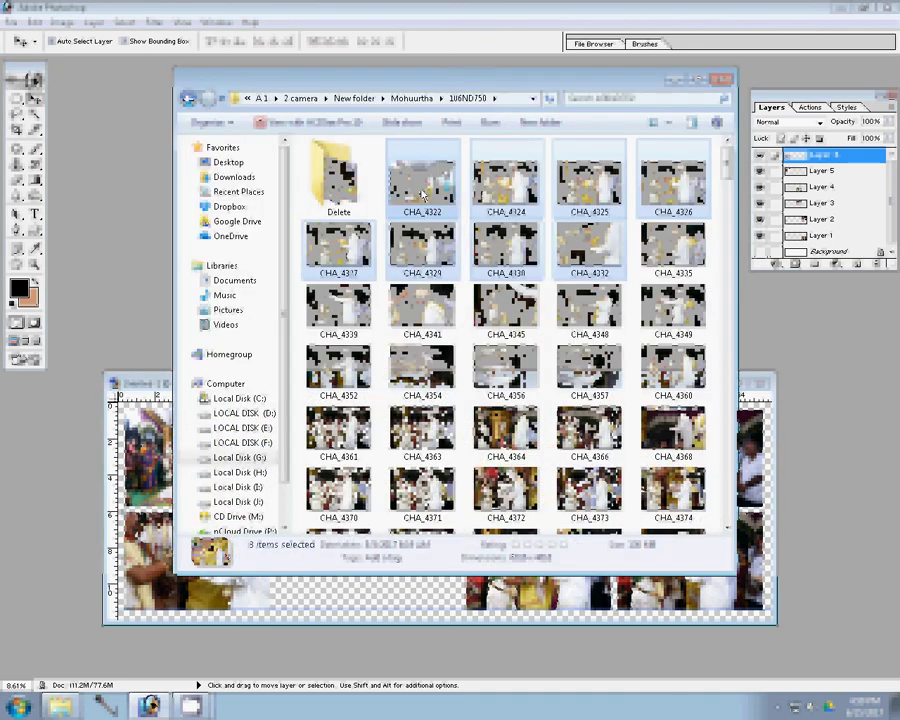
drag(372, 168, 346, 206)
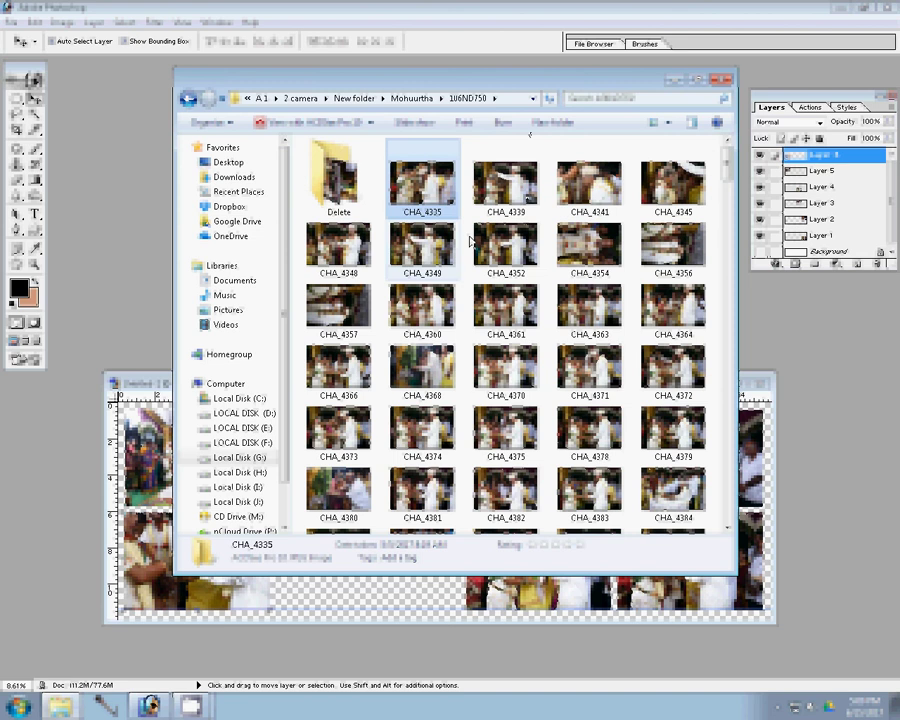
ctrl+click(522, 196)
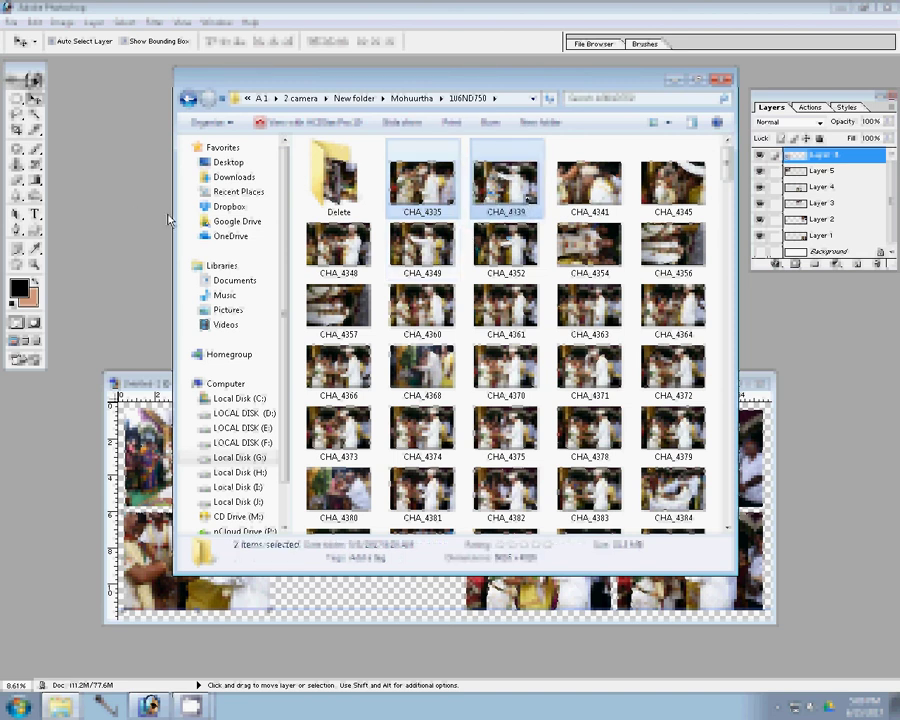
click(169, 219)
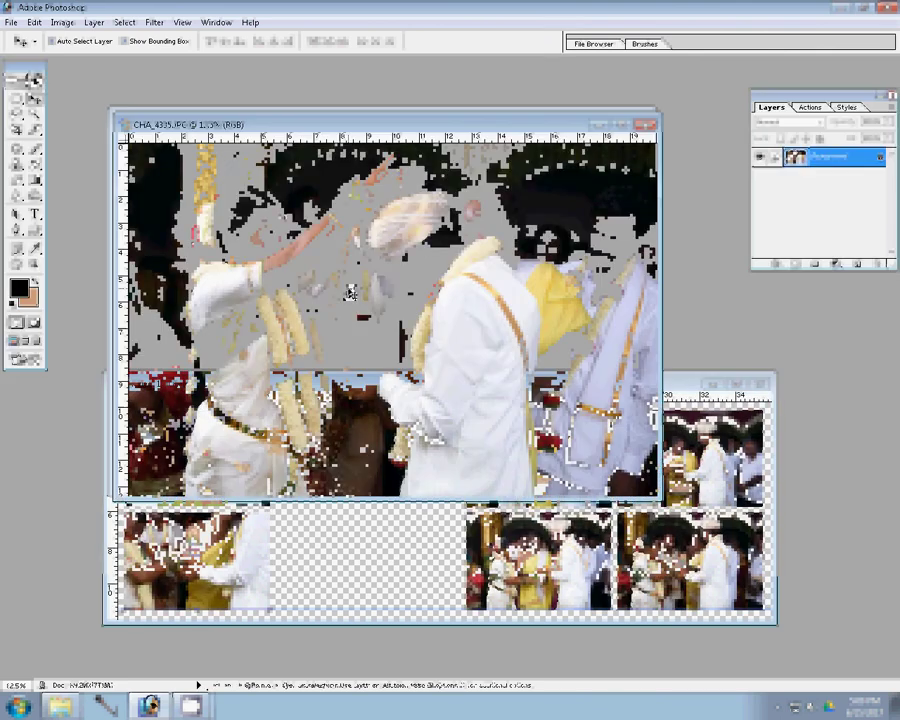
Resize CHA_4335 for an empty grid slot and close its window without saving.
key(ctrl+alt+i)
click(258, 278)
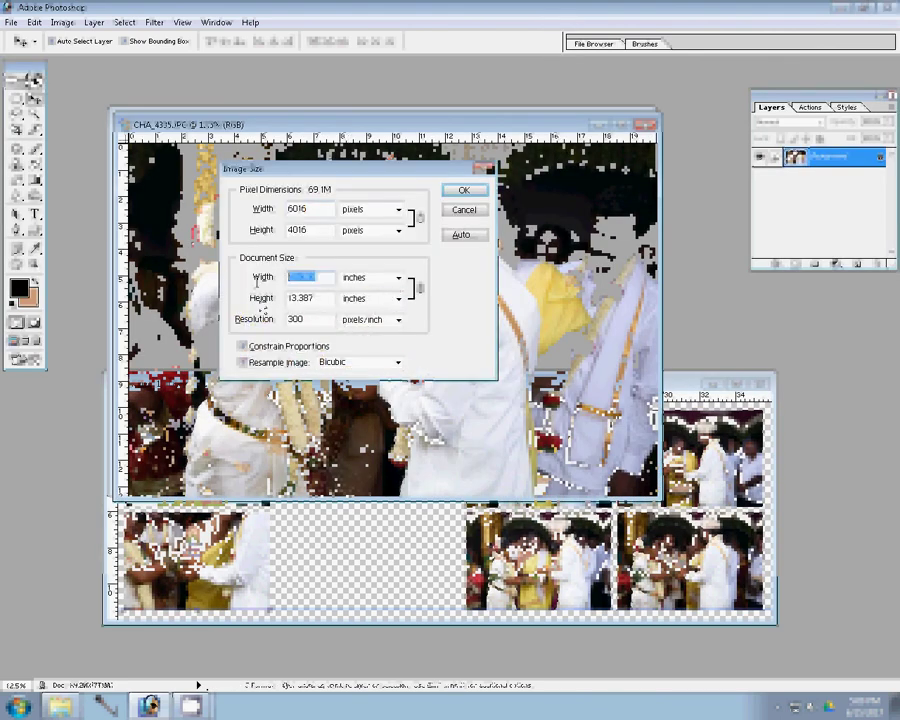
click(460, 191)
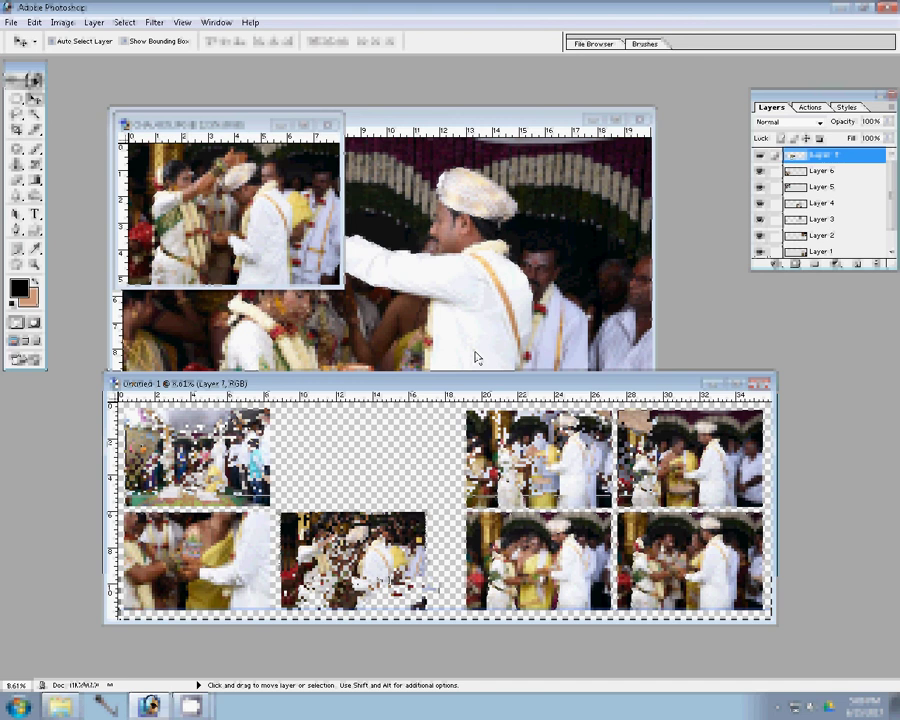
key(ctrl+w)
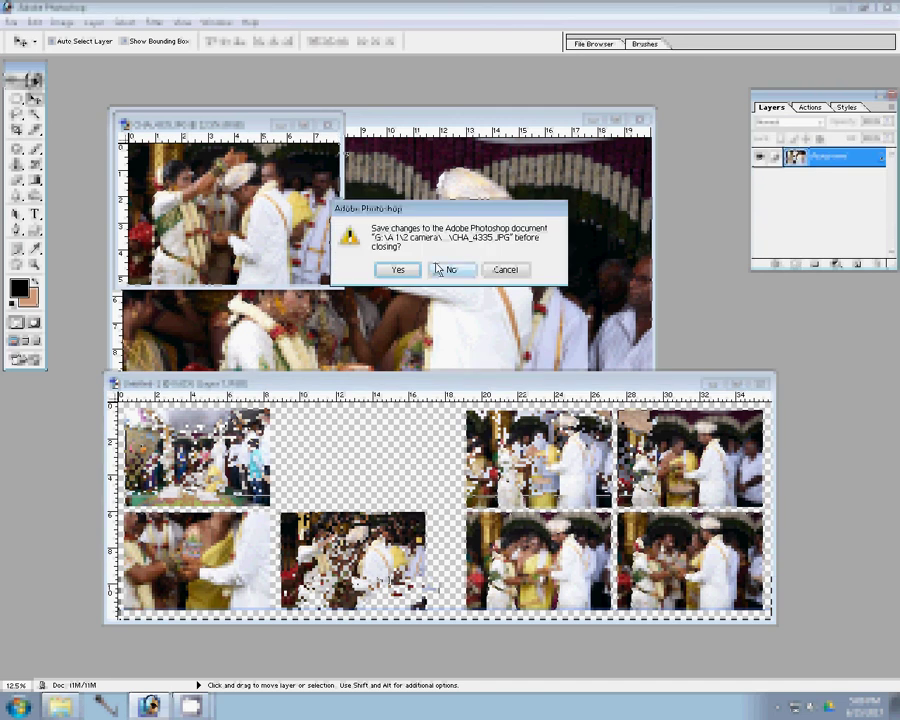
click(447, 269)
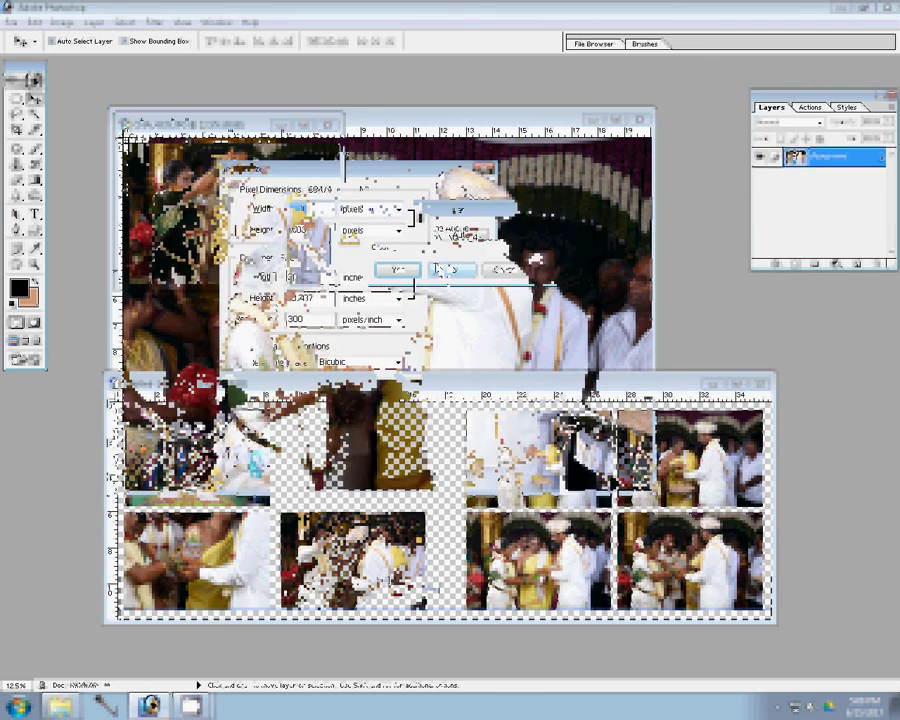
Resize CHA_4339, fit it into the empty top slot, and close its window unsaved.
click(464, 199)
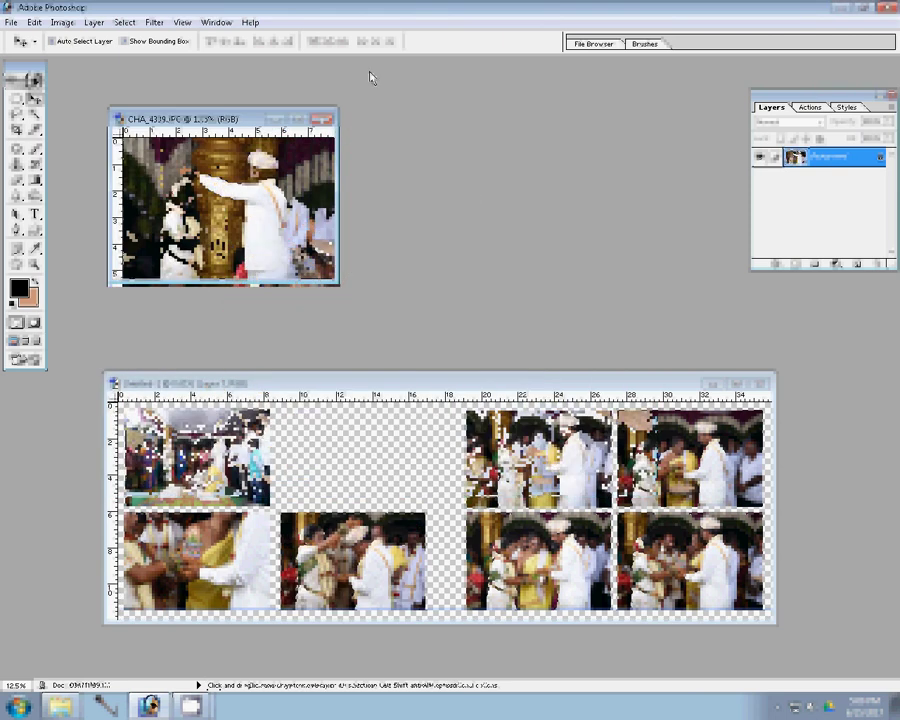
drag(183, 131, 376, 455)
drag(417, 495, 411, 495)
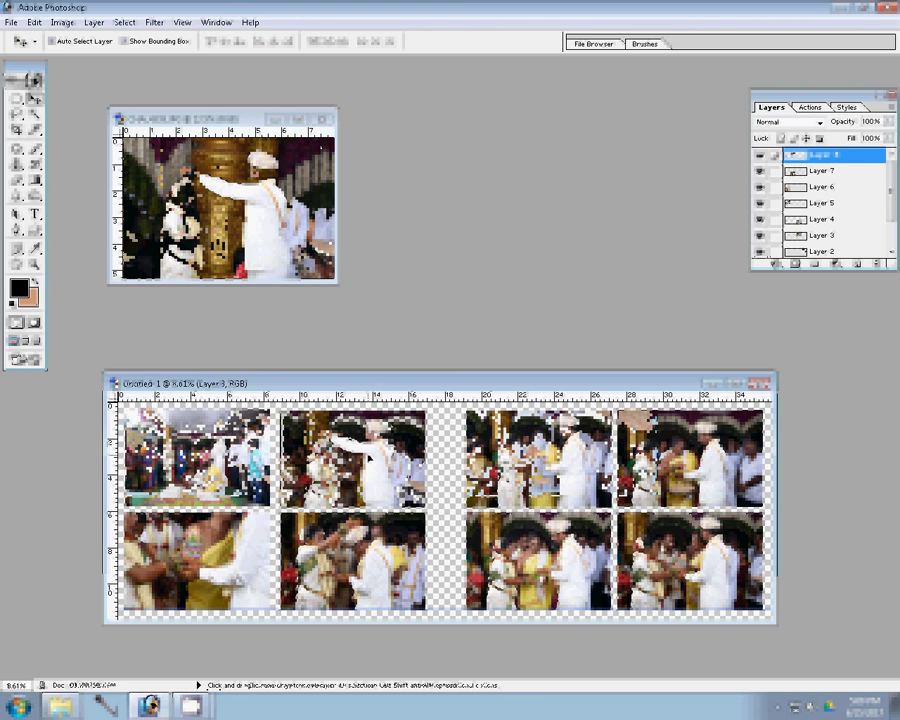
click(158, 178)
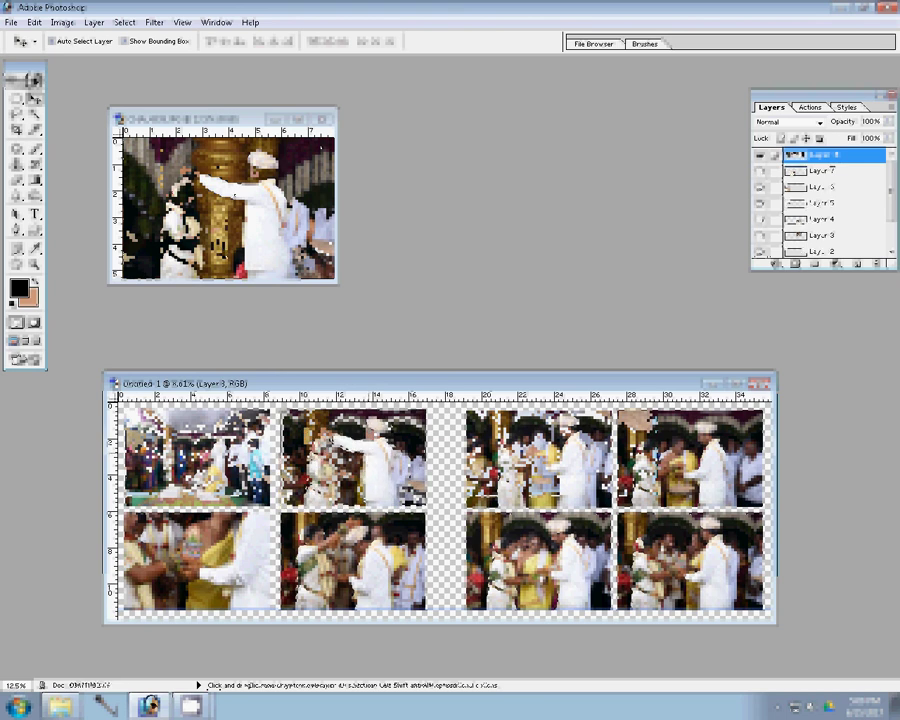
key(ctrl+w)
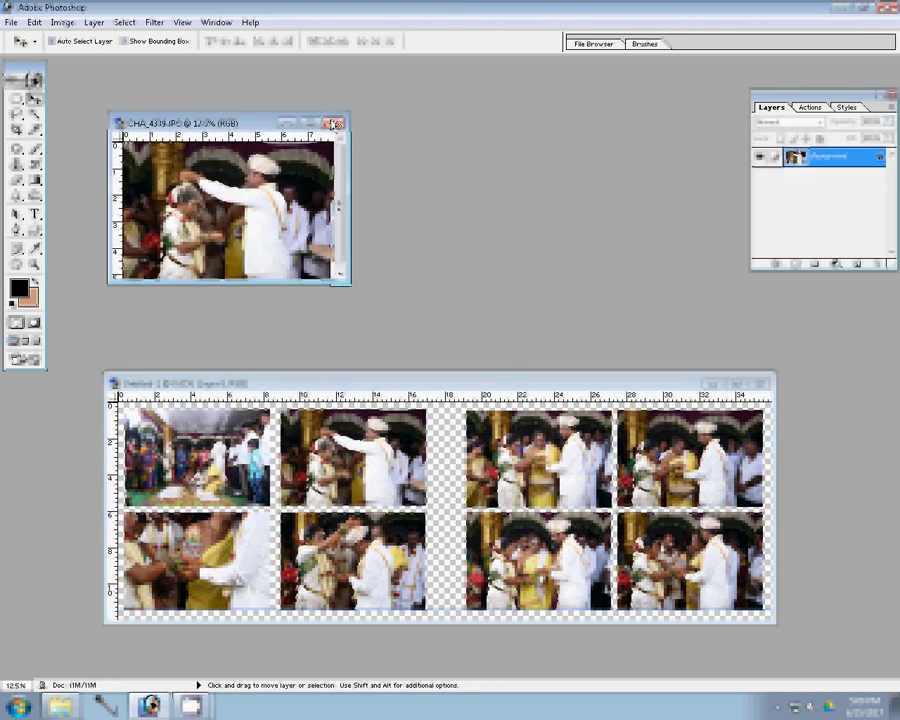
key(ctrl+w)
click(465, 269)
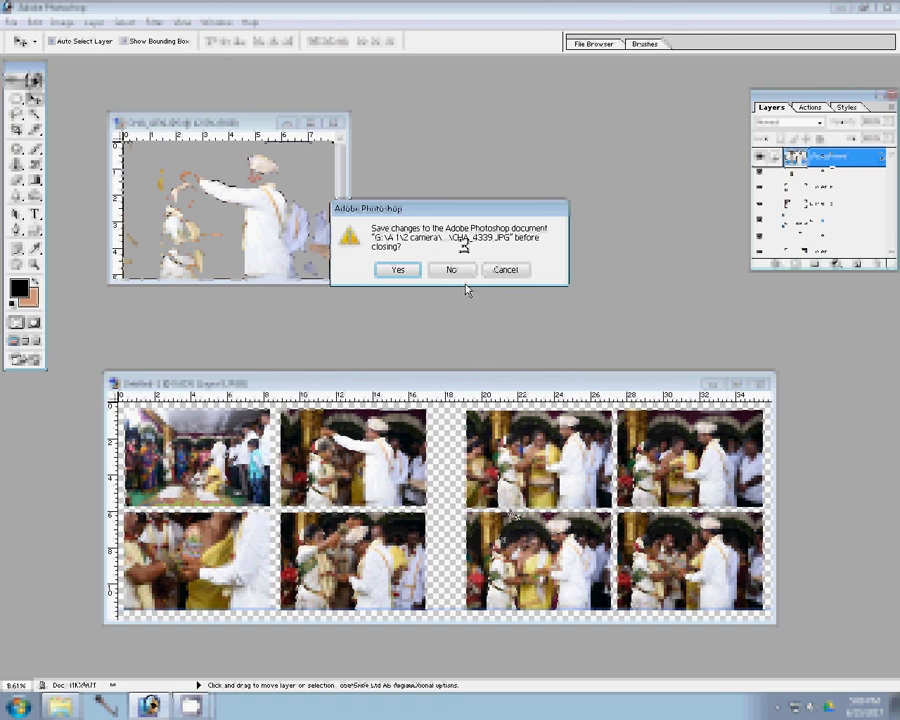
Merge the photo layers and apply a pattern-filled Stroke effect of about 3 px.
key(n)
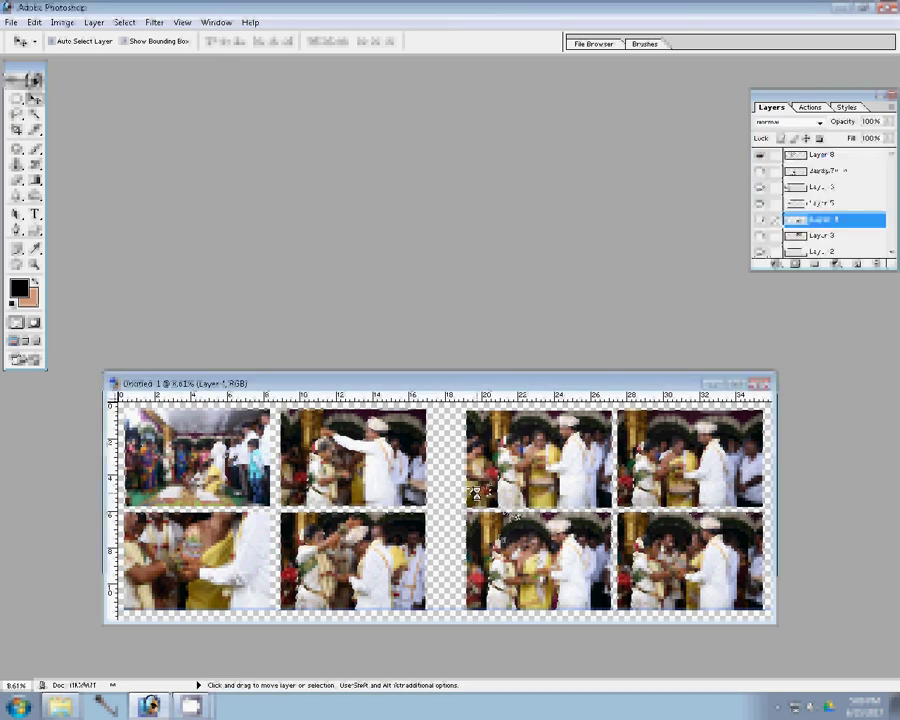
key(ctrl+shift+e)
click(776, 264)
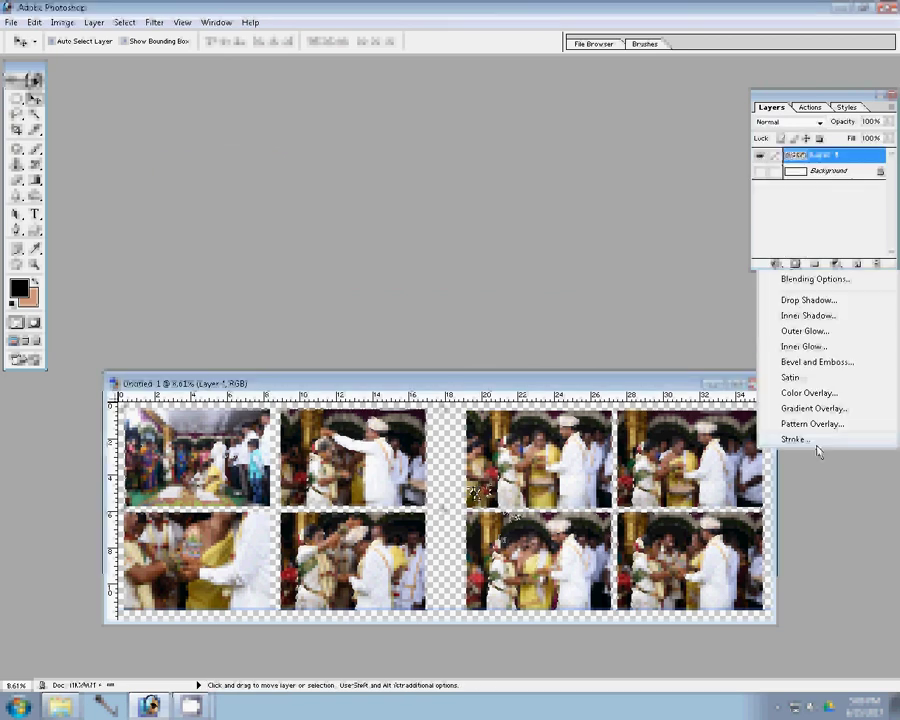
click(816, 444)
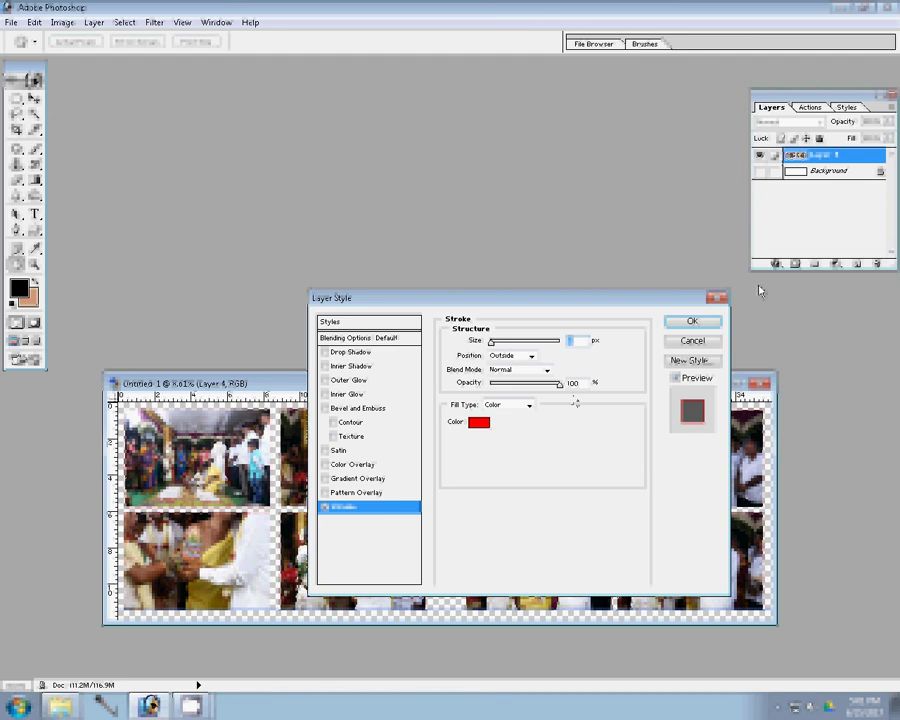
text(33)
click(527, 405)
click(500, 432)
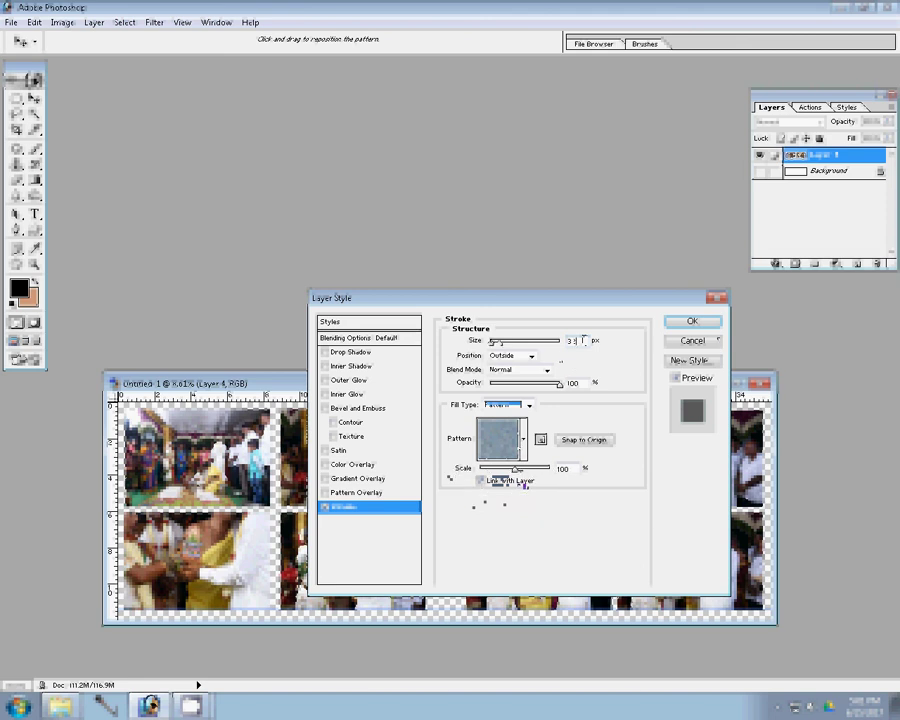
click(690, 321)
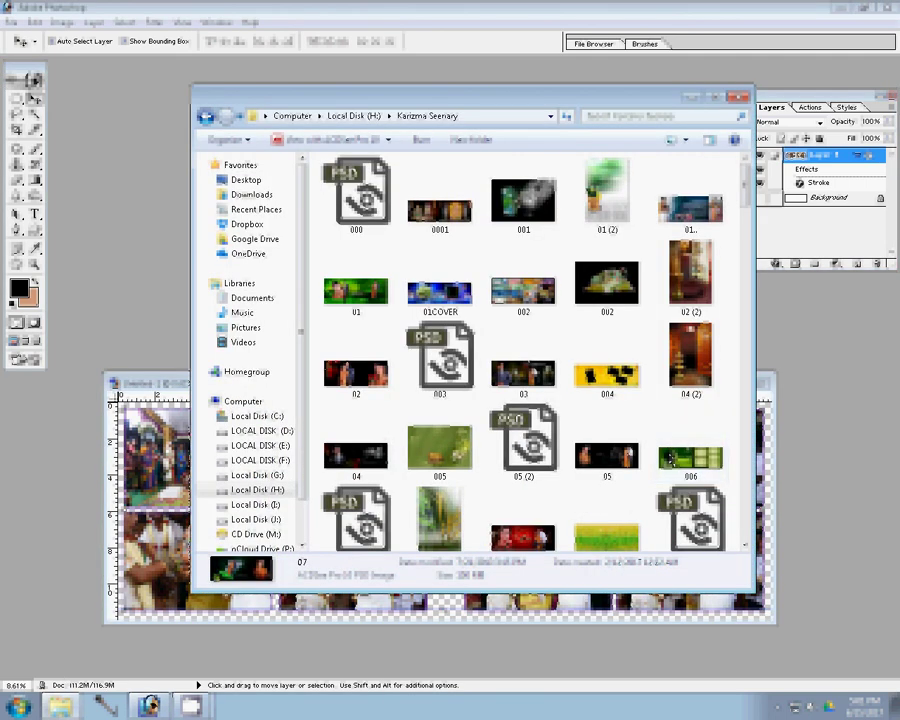
Drag the 009.psd template from the Karizma Seenary folder into Photoshop.
click(746, 548)
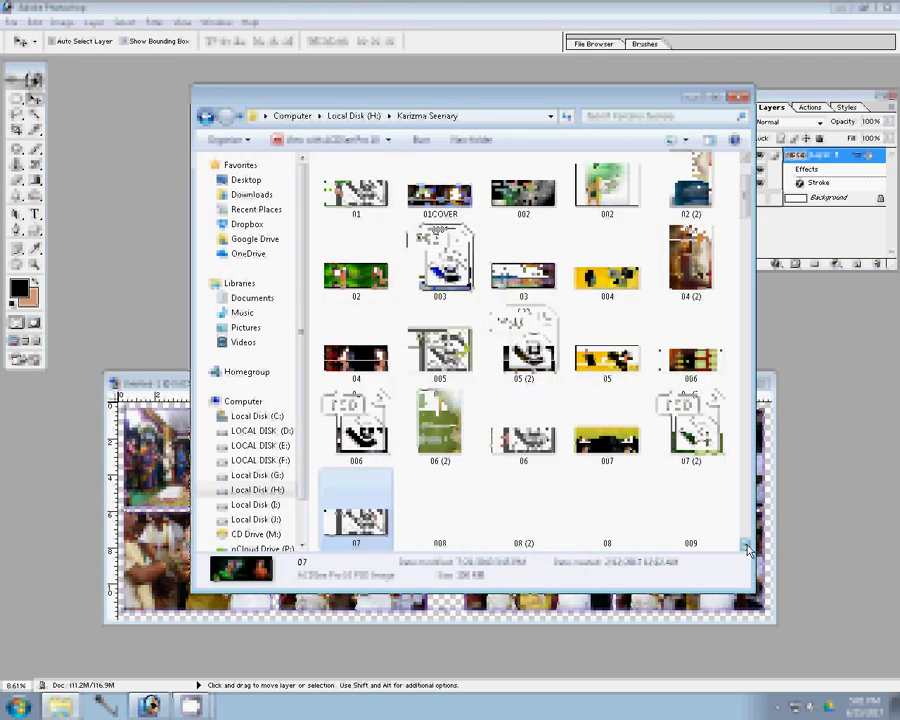
click(746, 548)
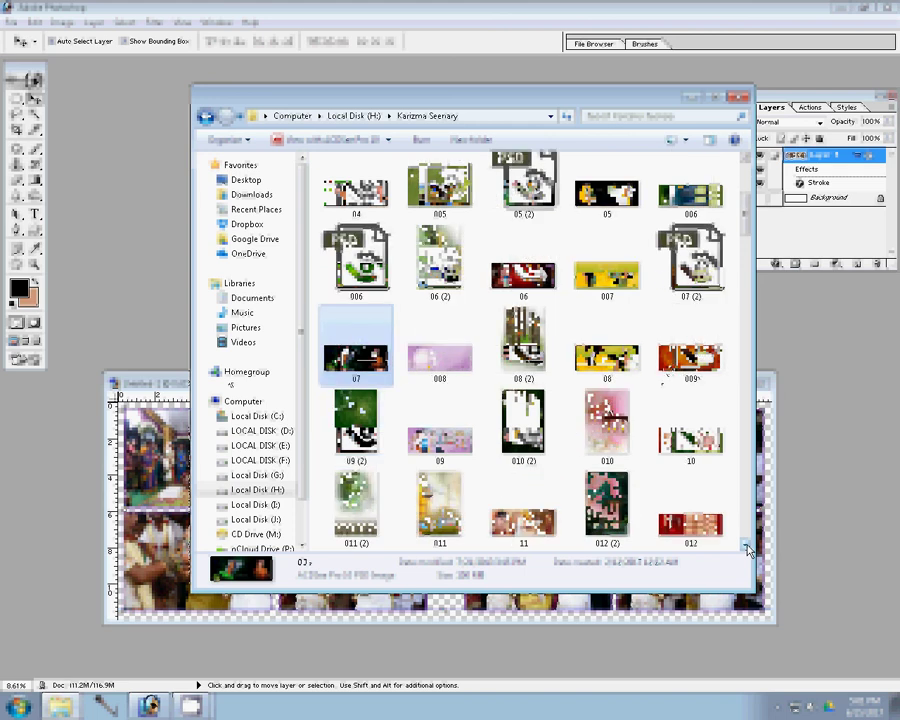
drag(690, 357, 104, 256)
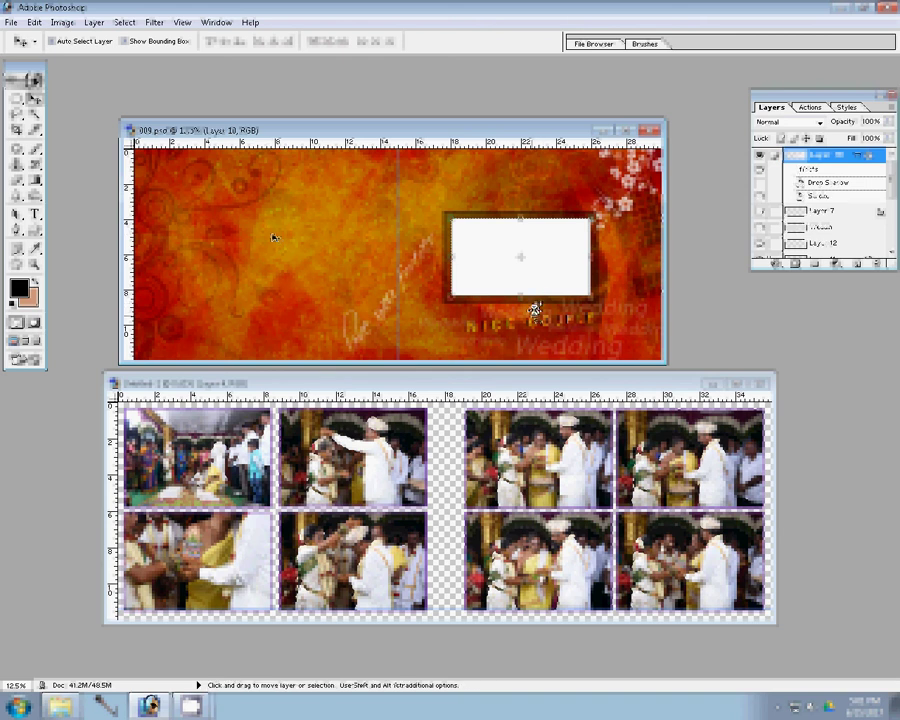
Flatten 009.psd, copy it into the layout, and stretch it to fill the canvas.
key(ctrl+shift+e)
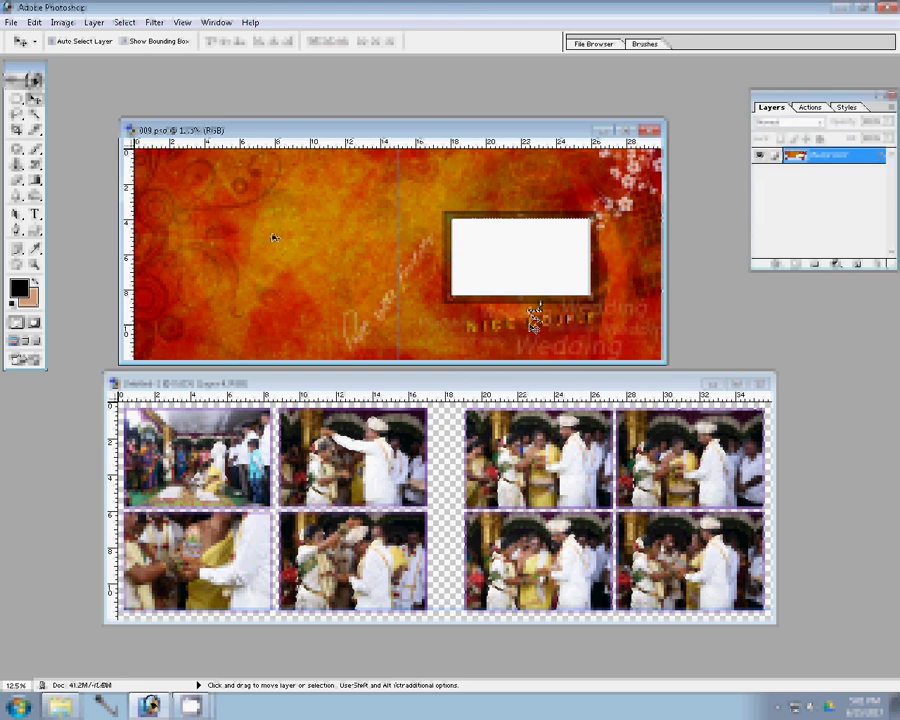
key(ctrl+minus)
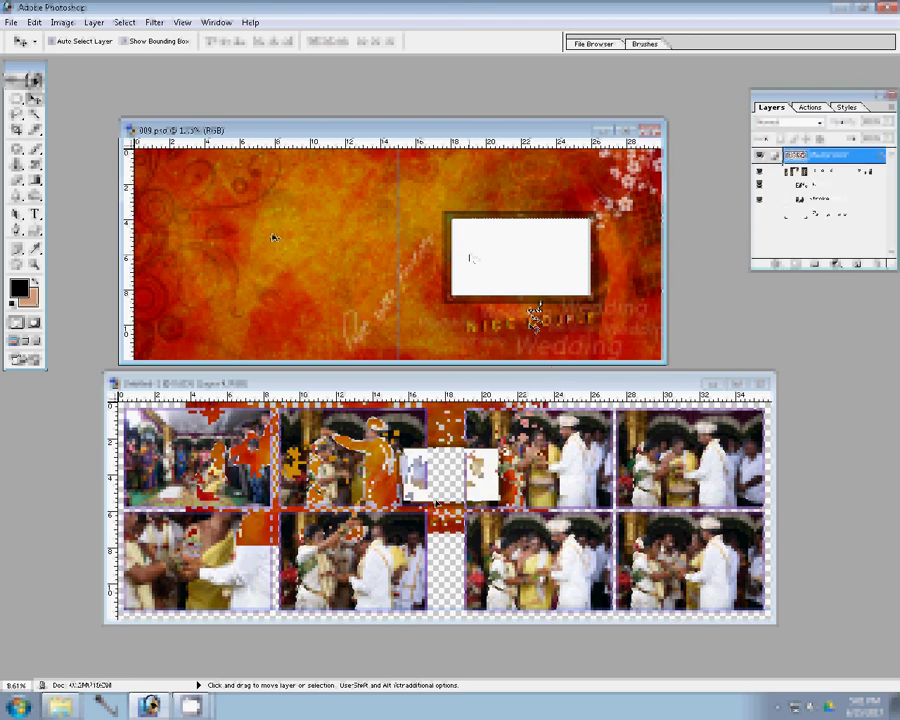
drag(273, 237, 296, 492)
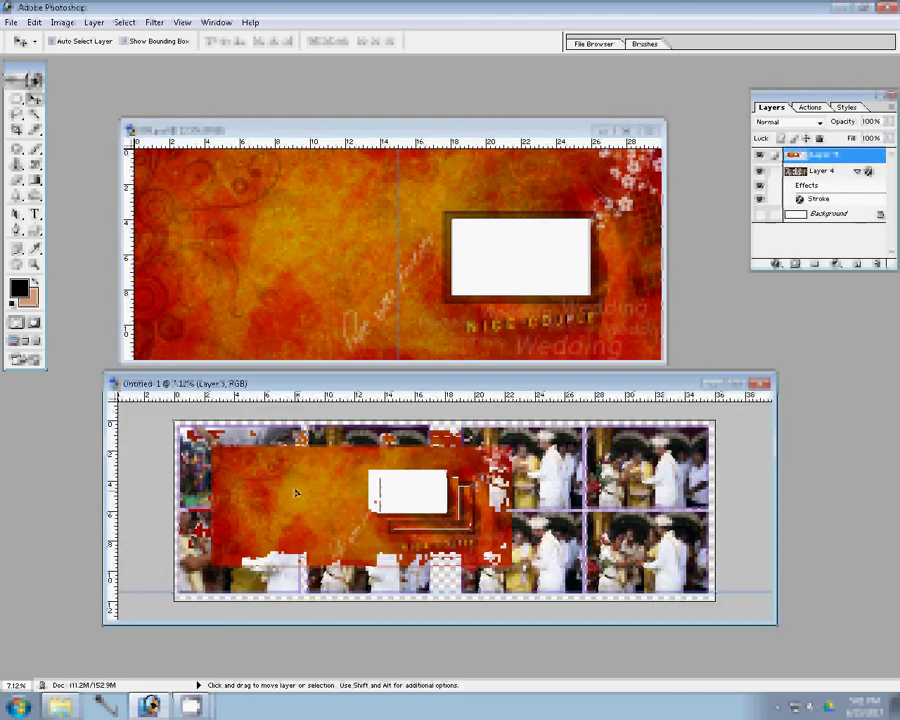
key(ctrl+t)
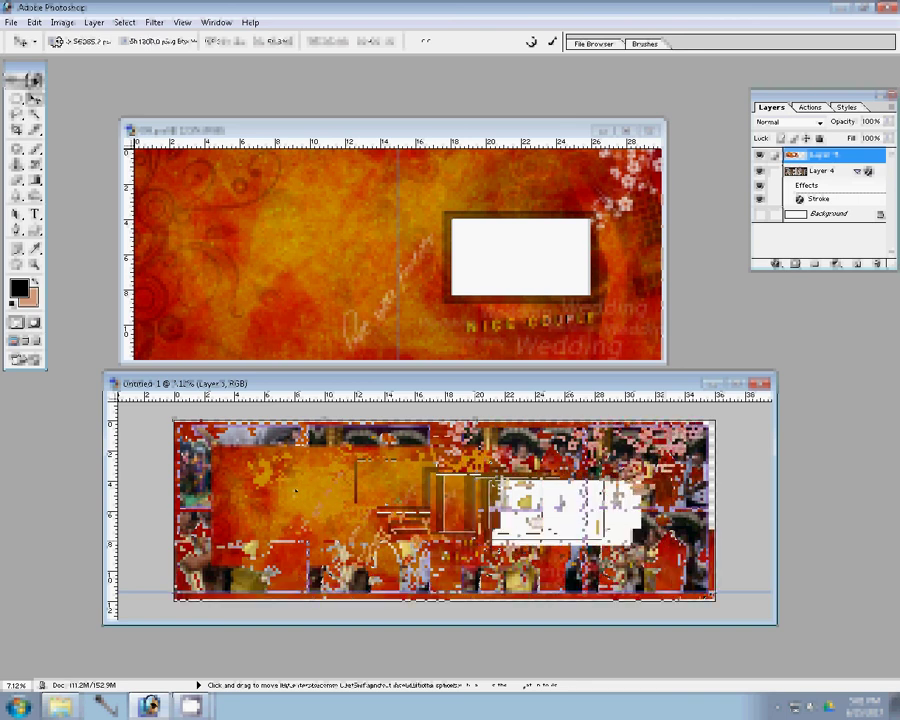
key(Return)
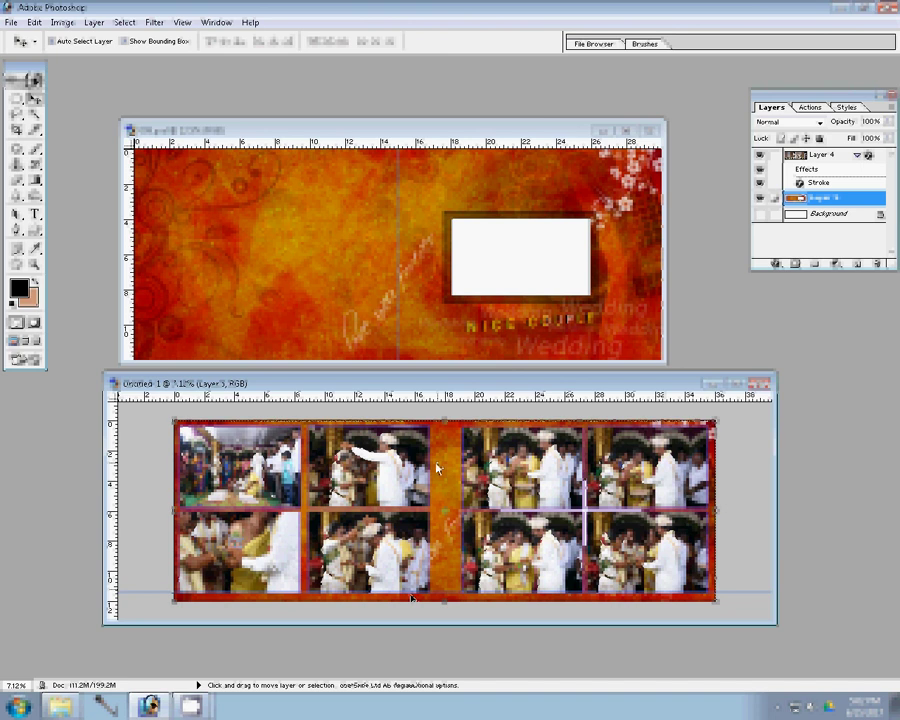
Save the album spread as 105.psd in Photoshop format.
key(ctrl+s)
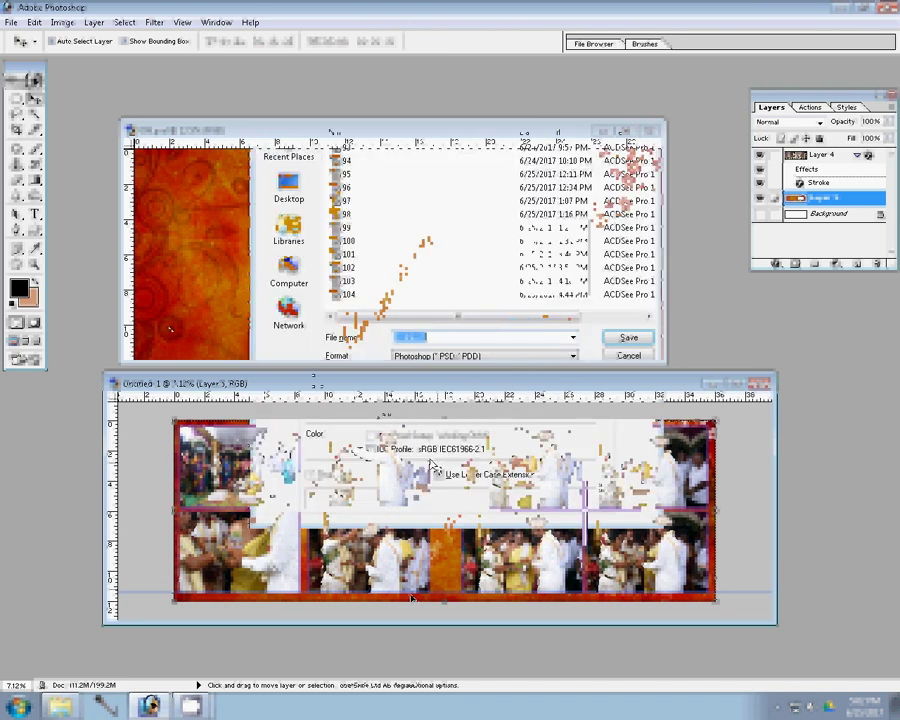
text(105)
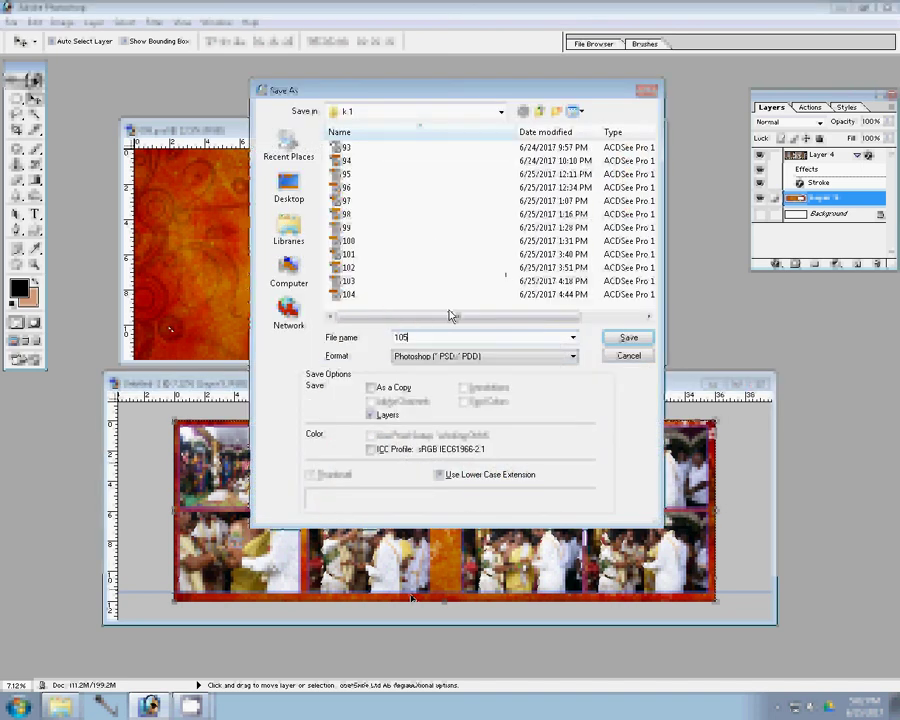
click(643, 337)
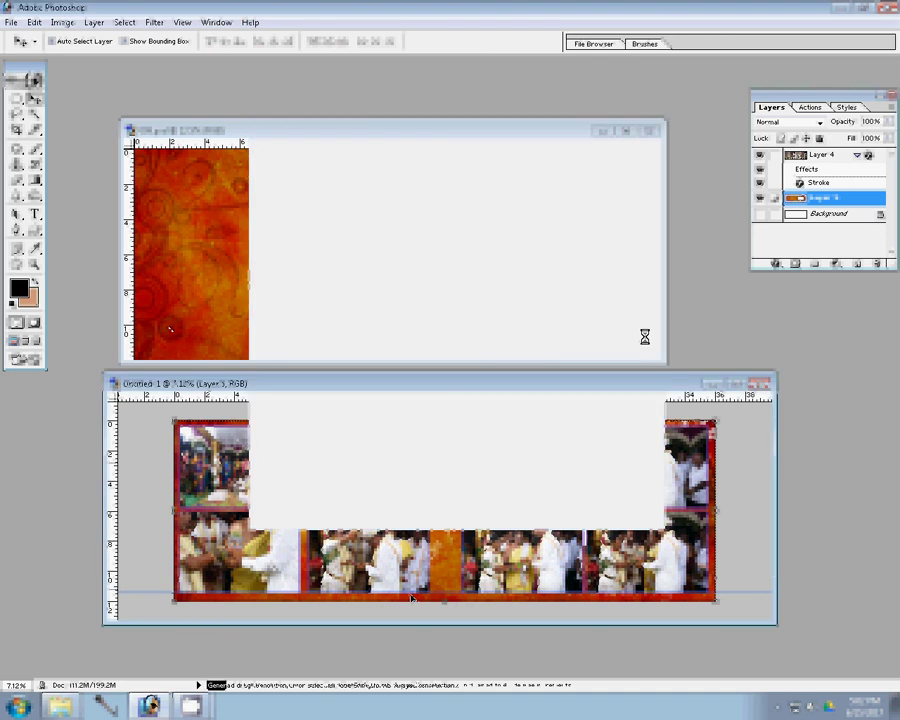